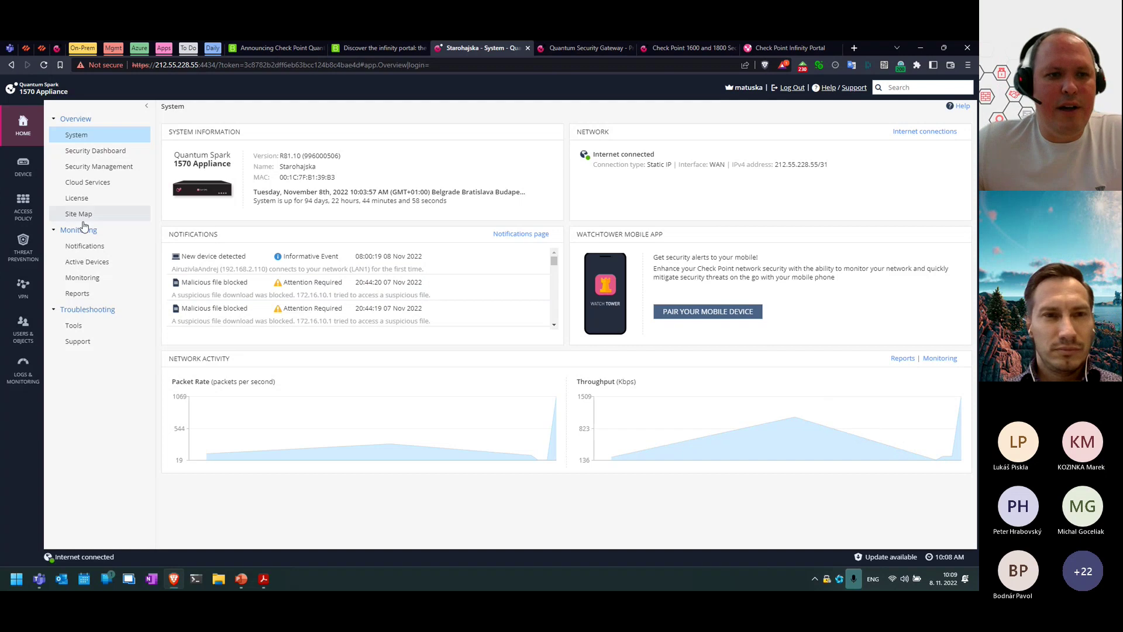
Step: Open the firewall access policy to review its outgoing and incoming traffic rules
click(30, 250)
click(24, 205)
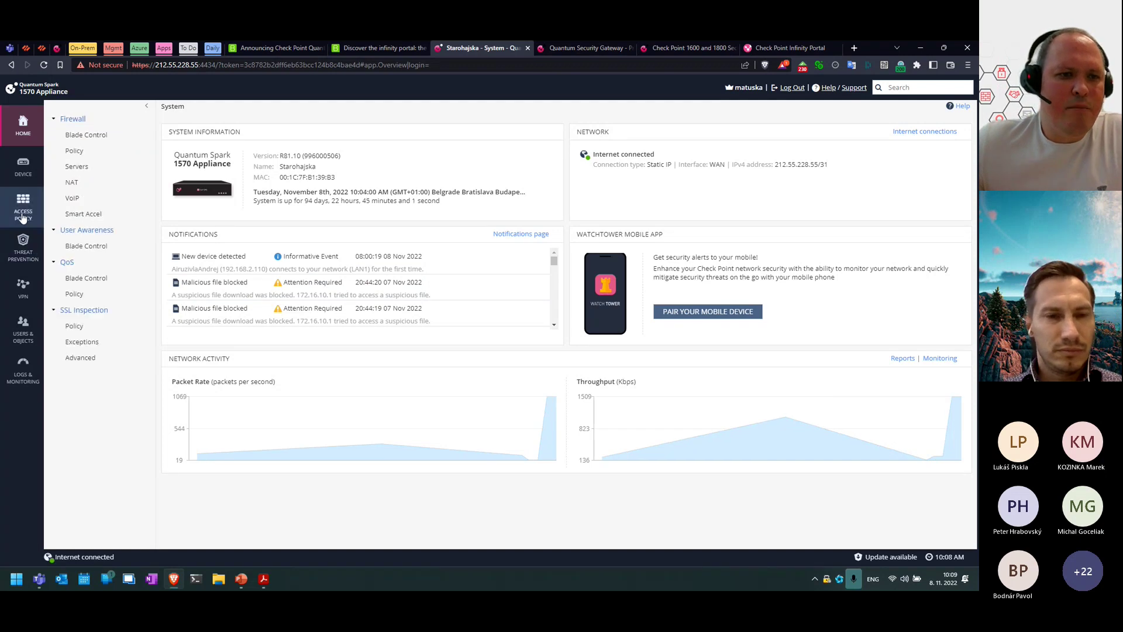
click(74, 151)
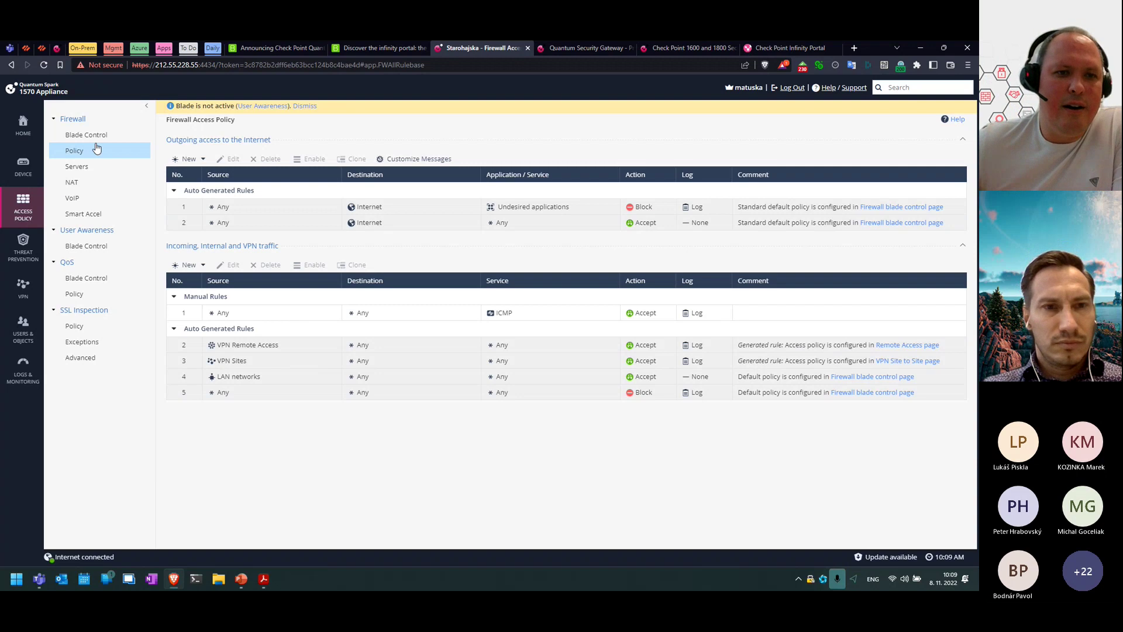
Step: Examine the device's local network interfaces and the interface types available for creation, without adding one
mouse_move(35, 130)
mouse_move(26, 166)
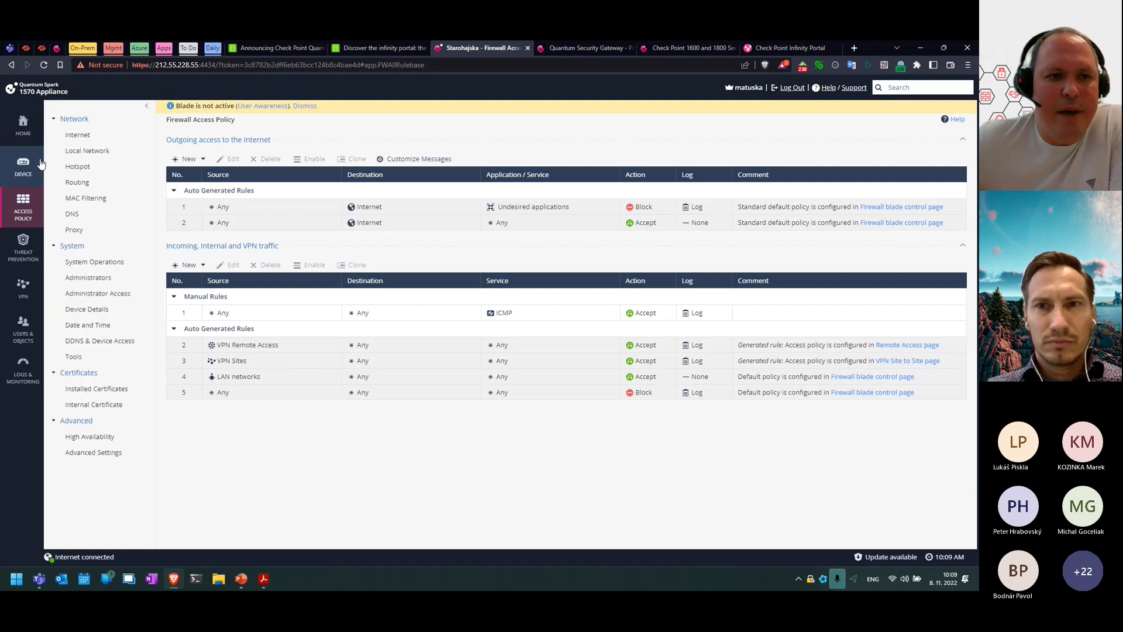
click(88, 151)
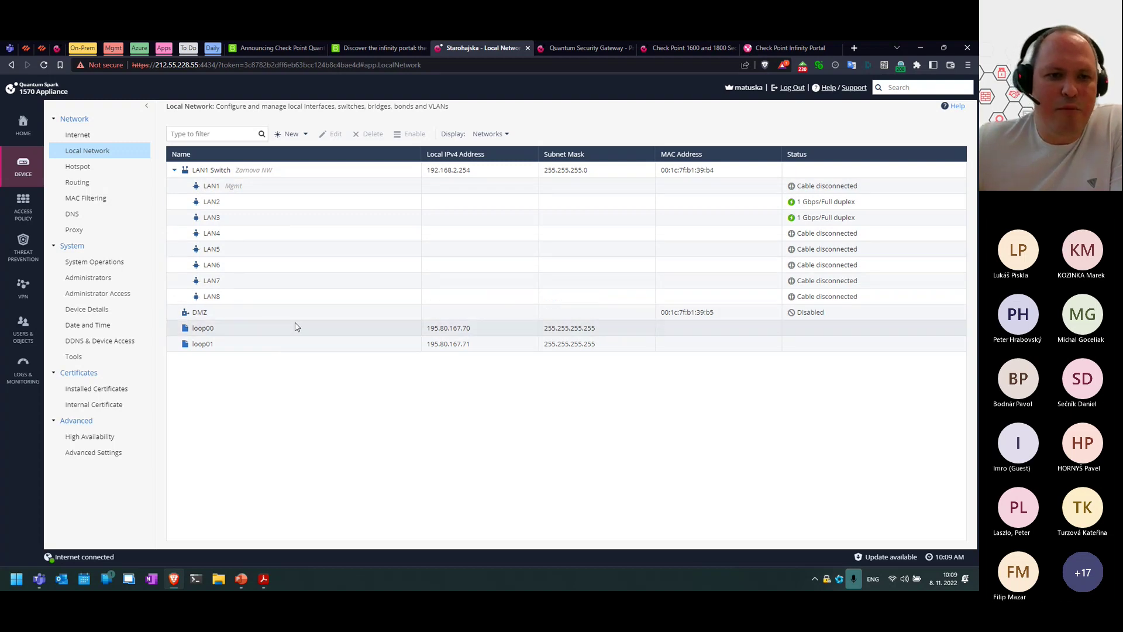
click(304, 136)
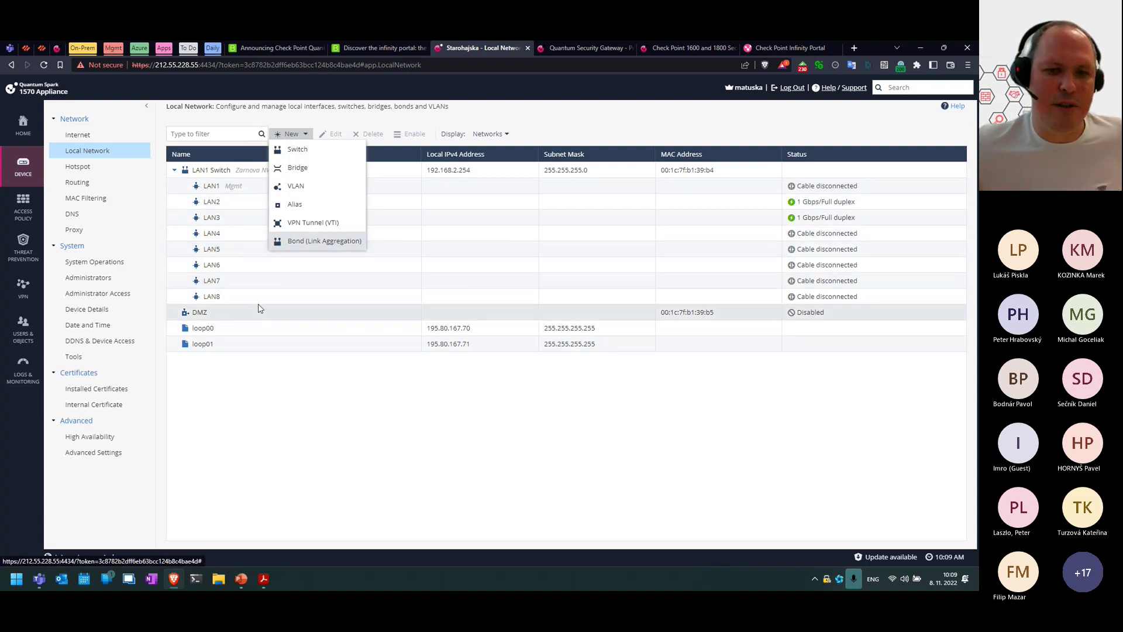
click(298, 385)
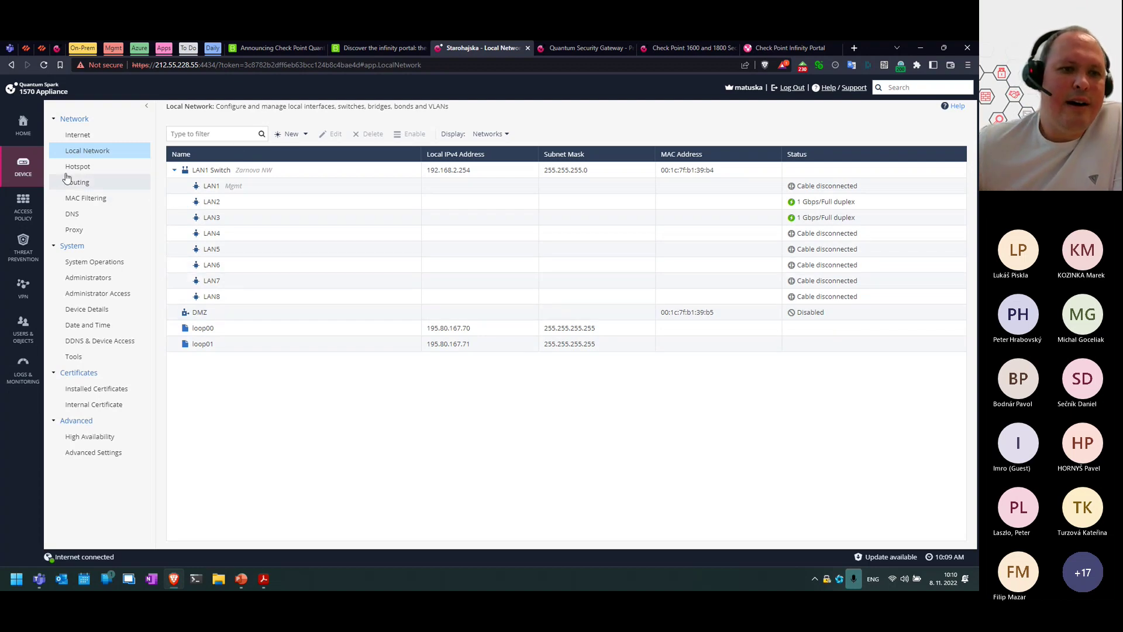
Step: Return to the home overview and open the Security Dashboard to review the software blades
click(23, 125)
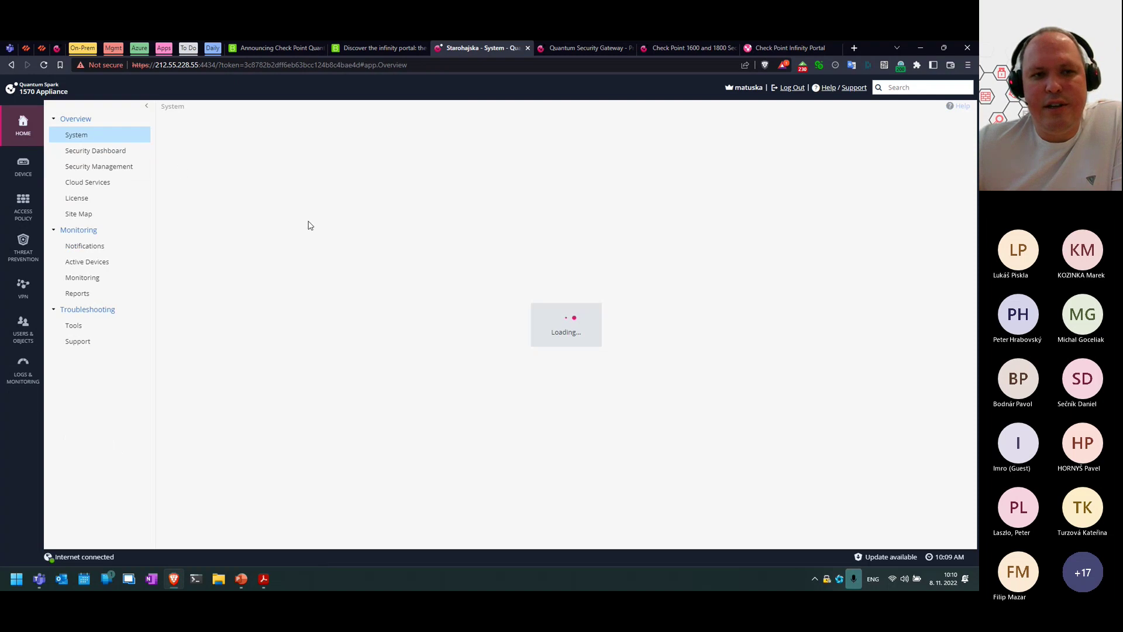
click(97, 150)
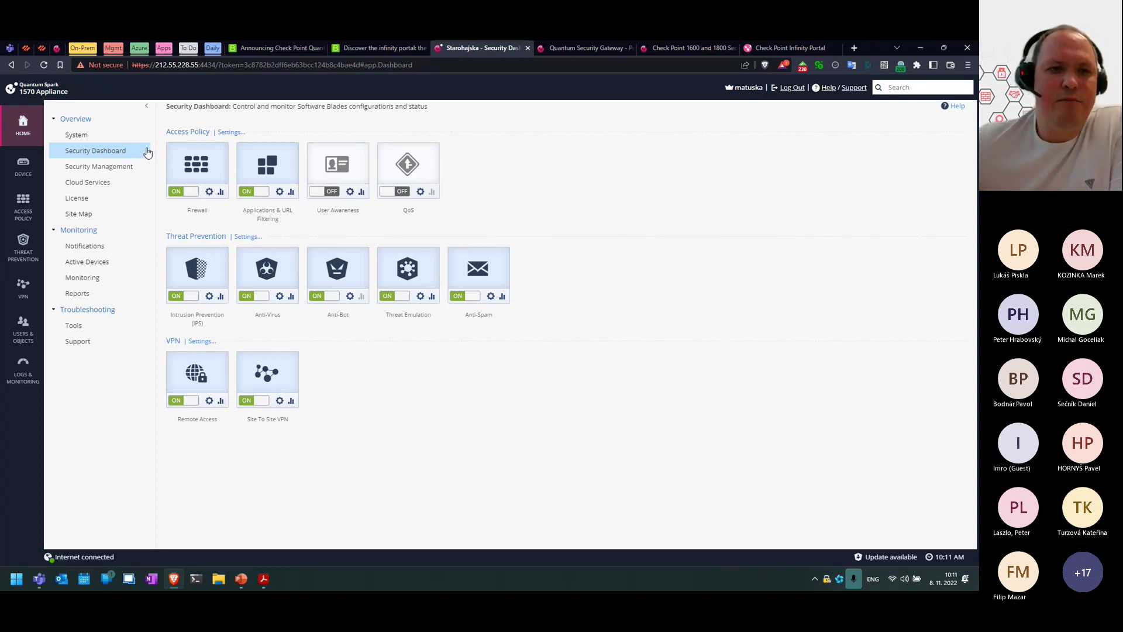
Step: Open the bookmarked Starohajska appliance in a new browser tab and log in by entering the account password
click(852, 51)
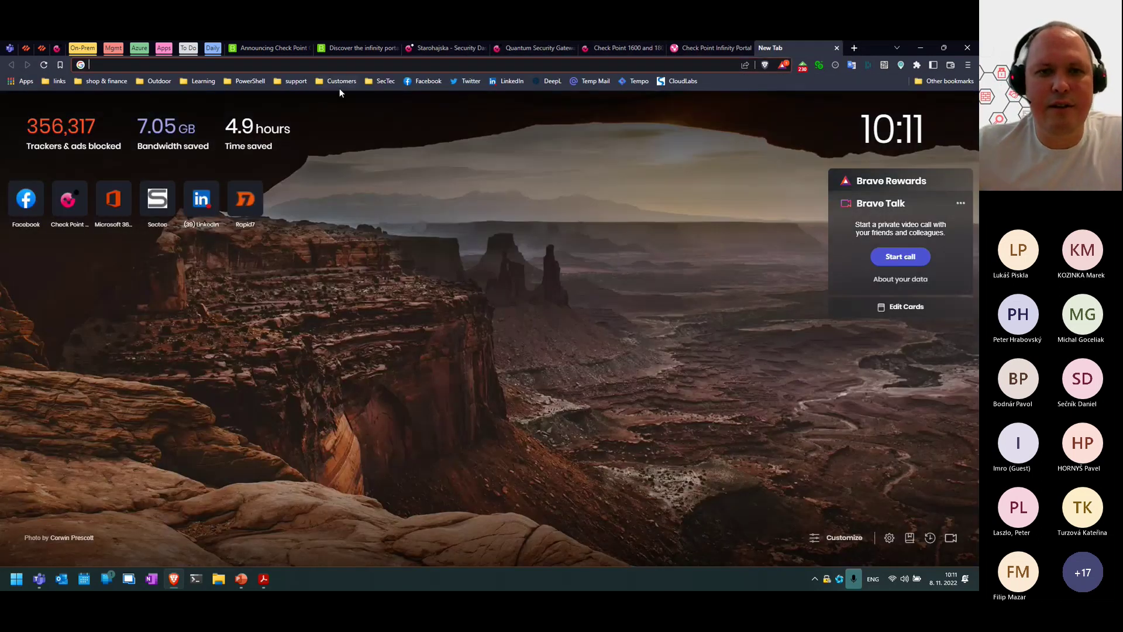
click(340, 88)
mouse_move(375, 104)
click(443, 106)
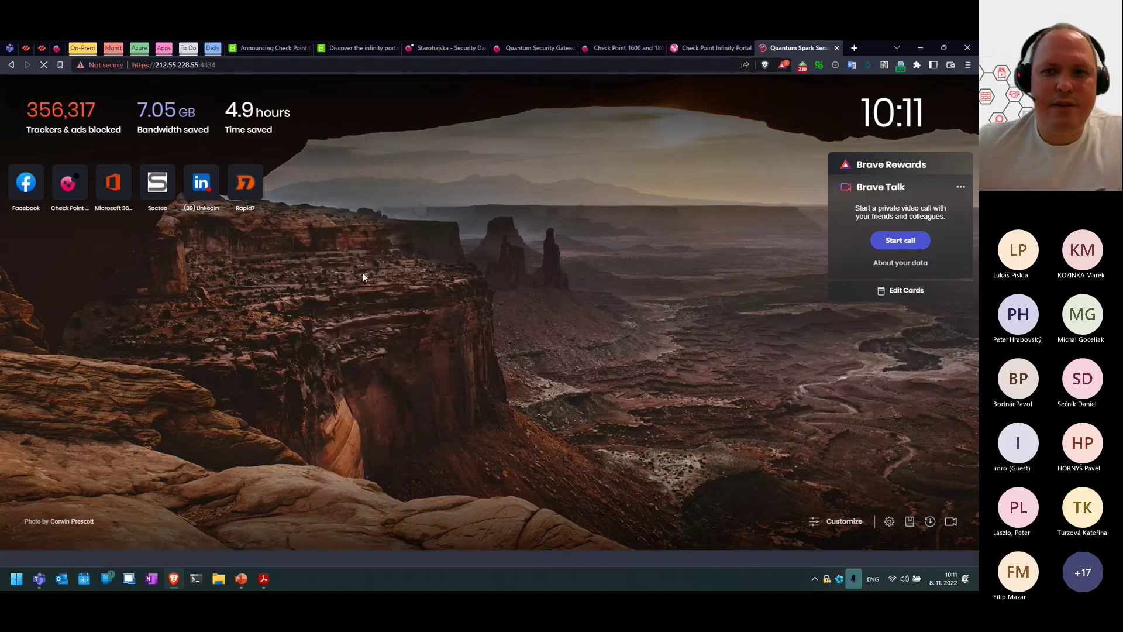
text(••••••)
key(Return)
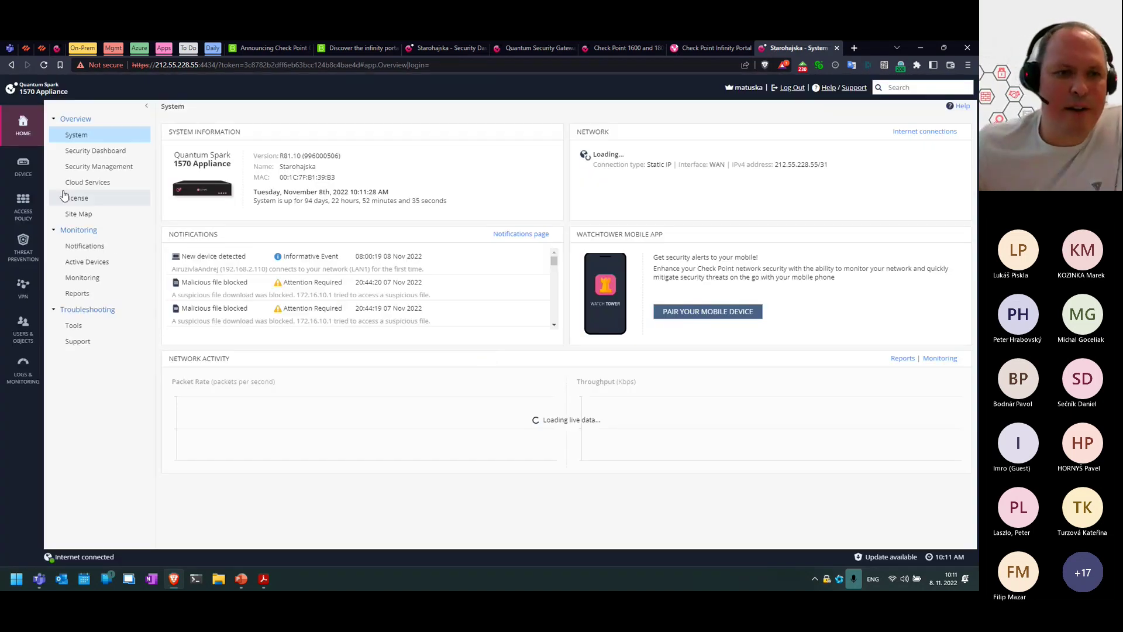
Step: Check the Starohajska appliance's firewall policy in the new browser tab and close that tab
mouse_move(42, 217)
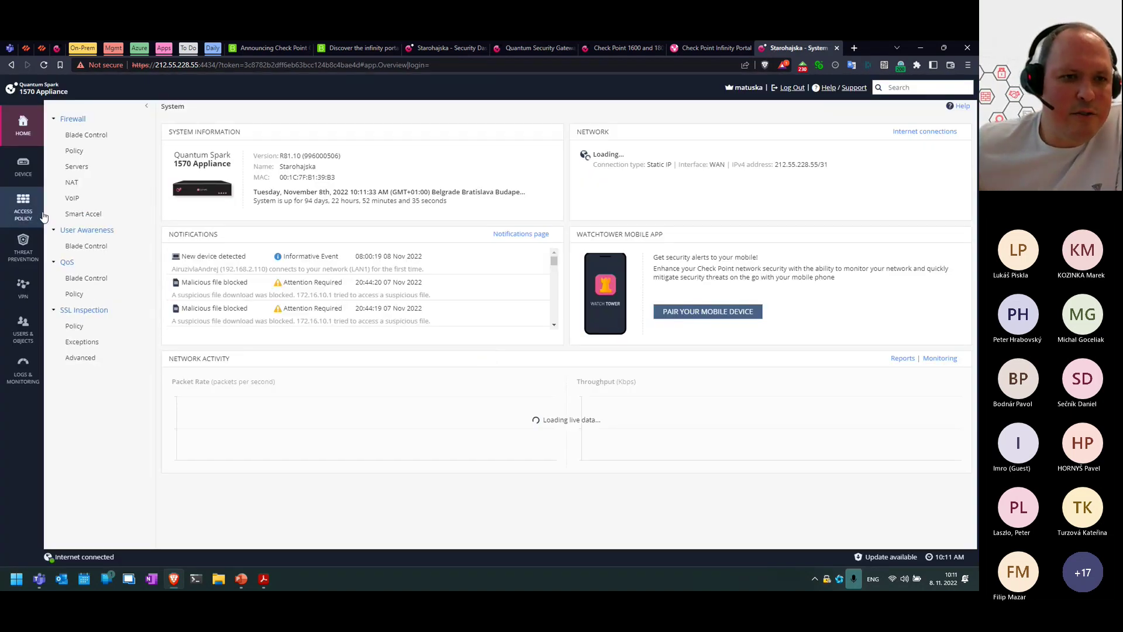
click(75, 150)
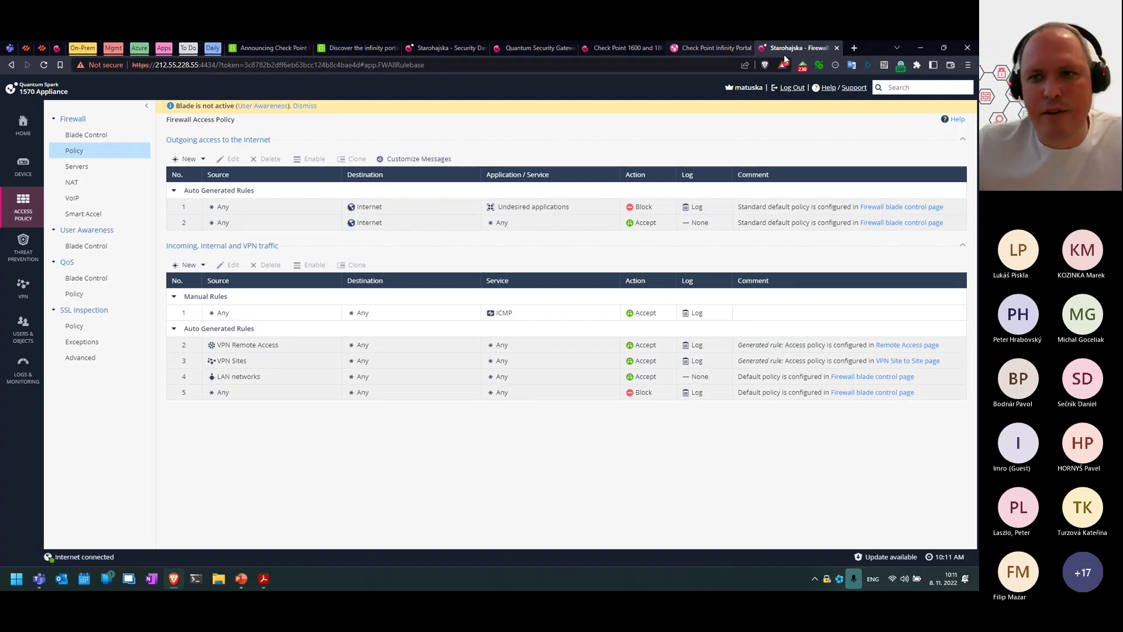
click(837, 48)
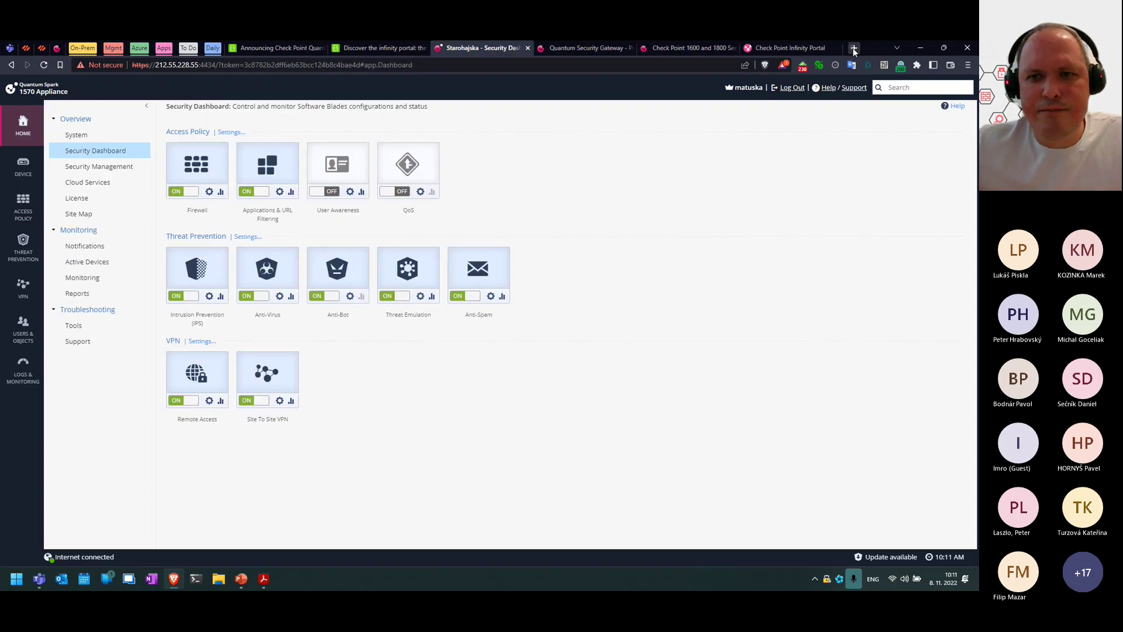
Step: Open the AnalytX customer's bookmarked Zarnova appliance in a new browser tab and log in with the prefilled credentials
click(852, 48)
click(384, 81)
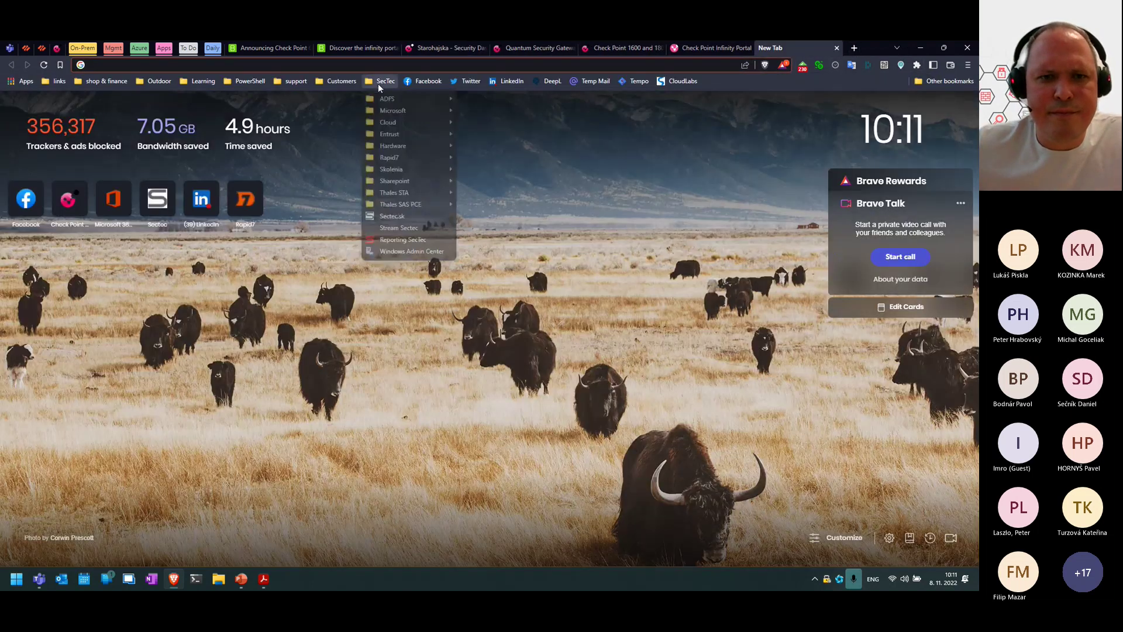
click(443, 107)
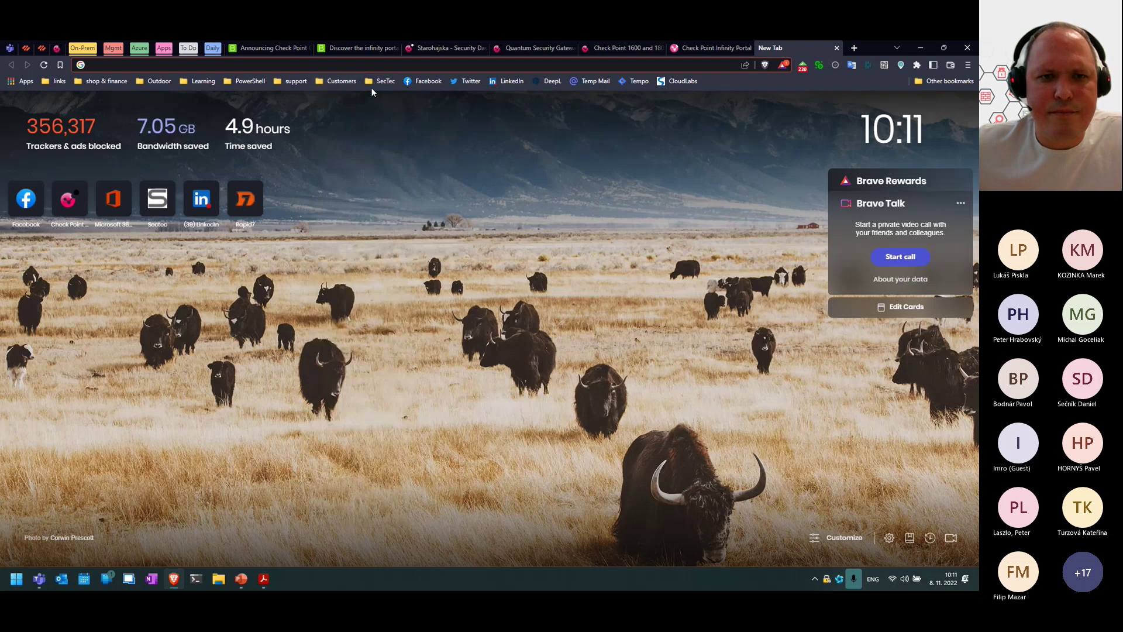
click(342, 81)
mouse_move(363, 99)
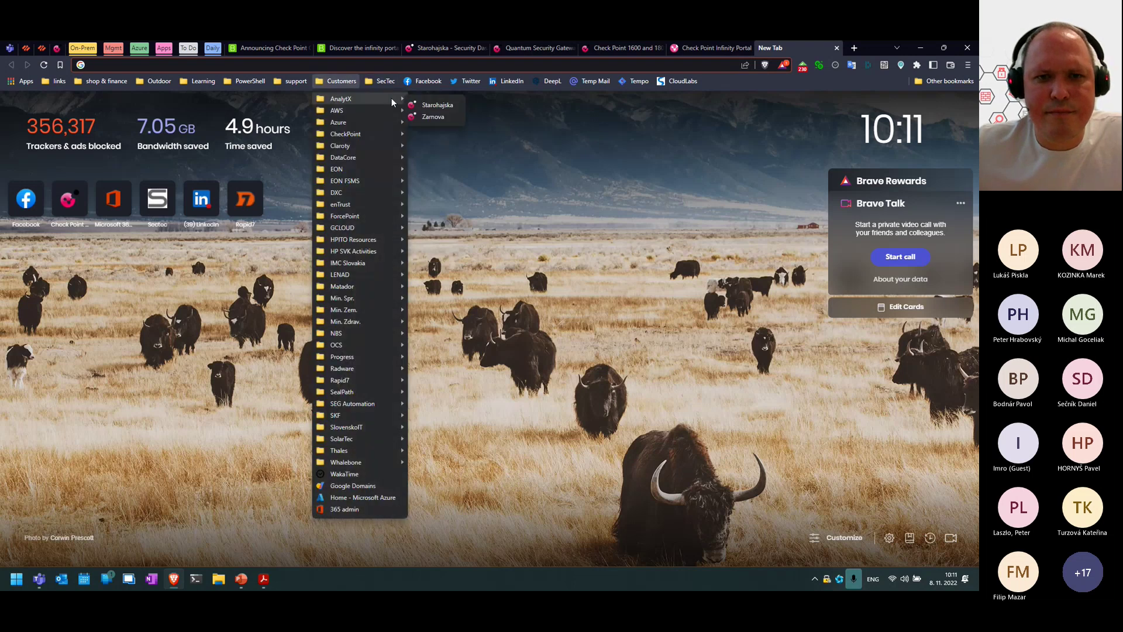
click(435, 118)
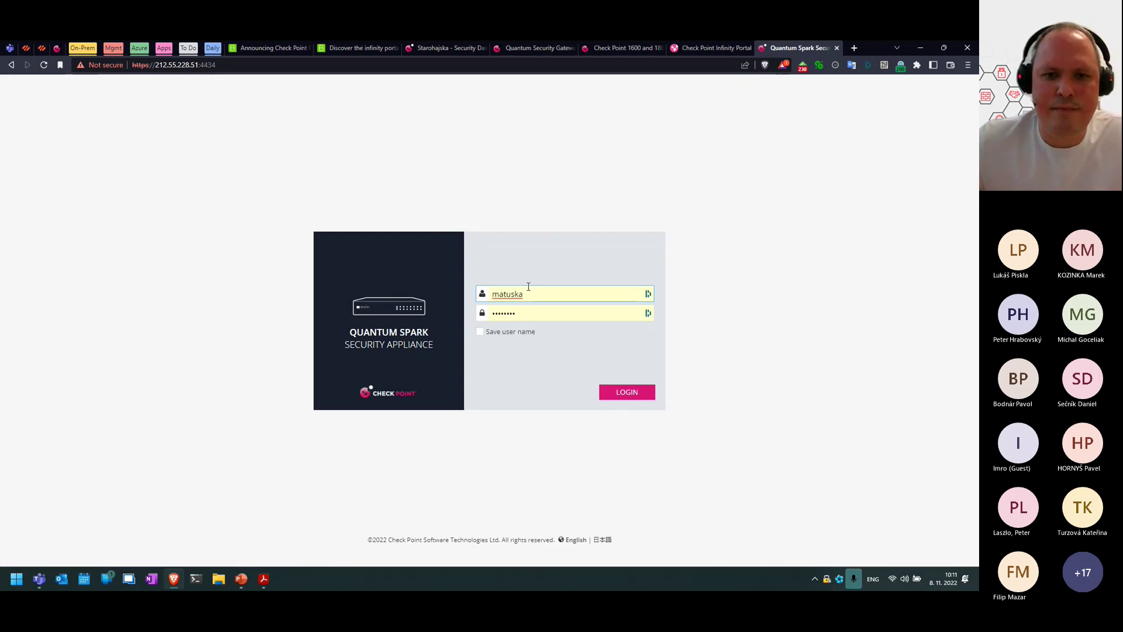
click(639, 396)
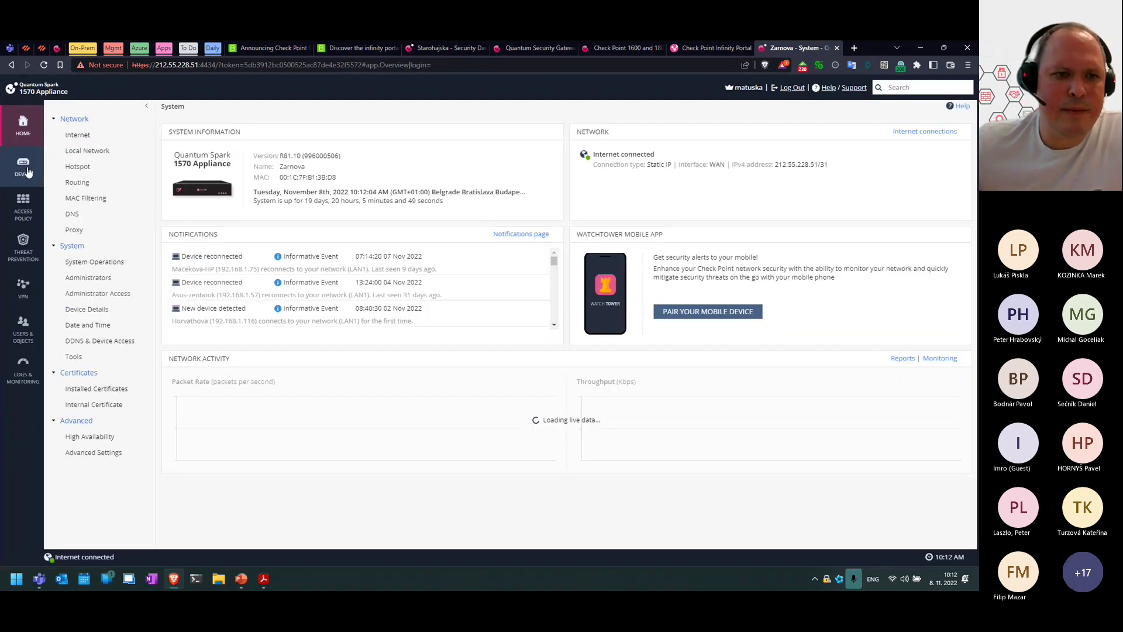
Step: Review the Zarnova appliance's firewall access policy rules, then close its browser tab
mouse_move(26, 206)
click(74, 151)
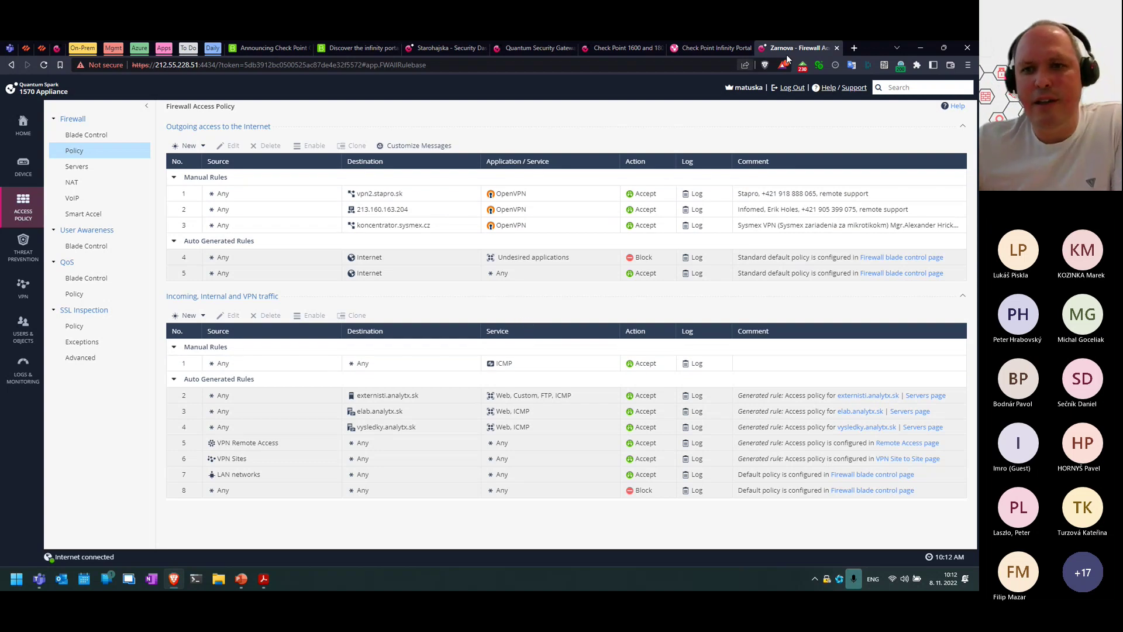
click(836, 47)
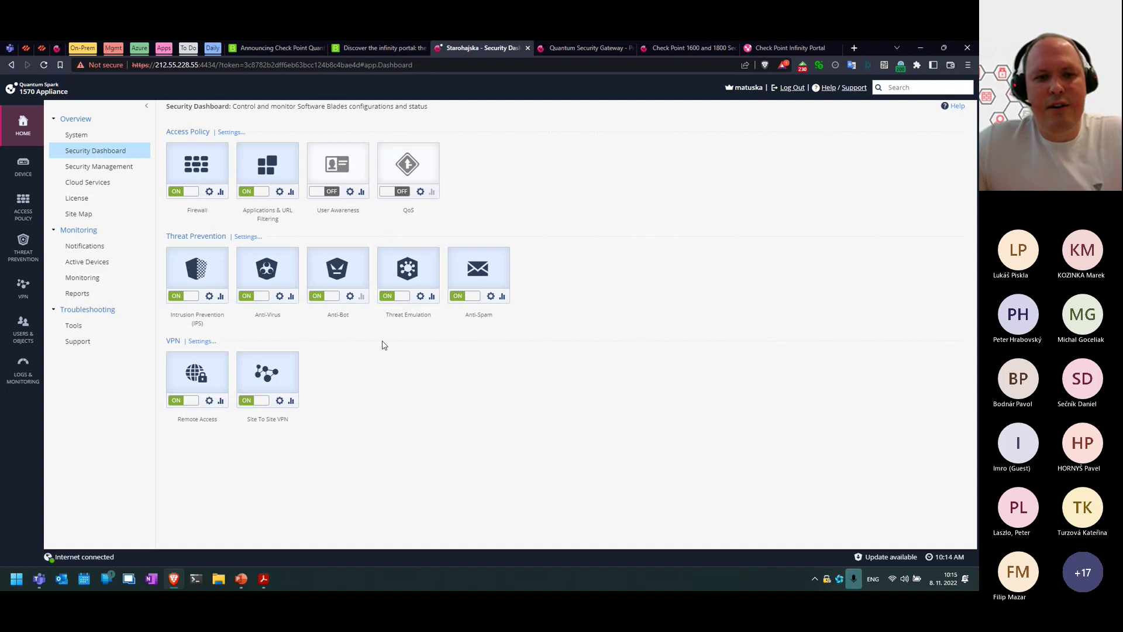
Step: Open the threat prevention engine settings from the Threat Emulation blade and examine the Threat Emulation options
click(410, 315)
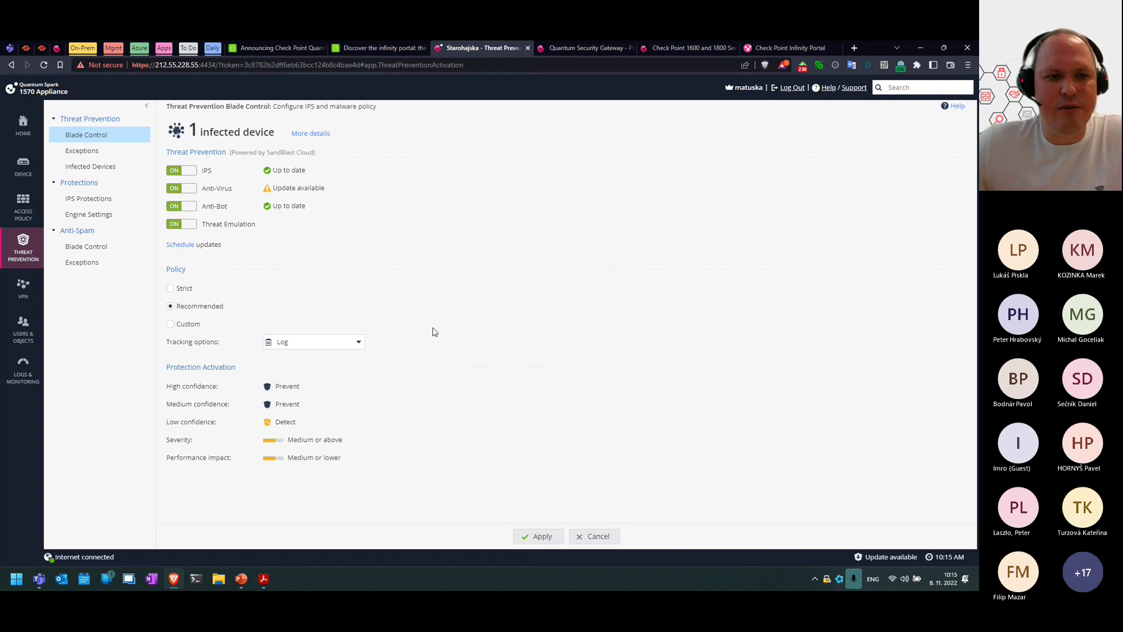
click(95, 215)
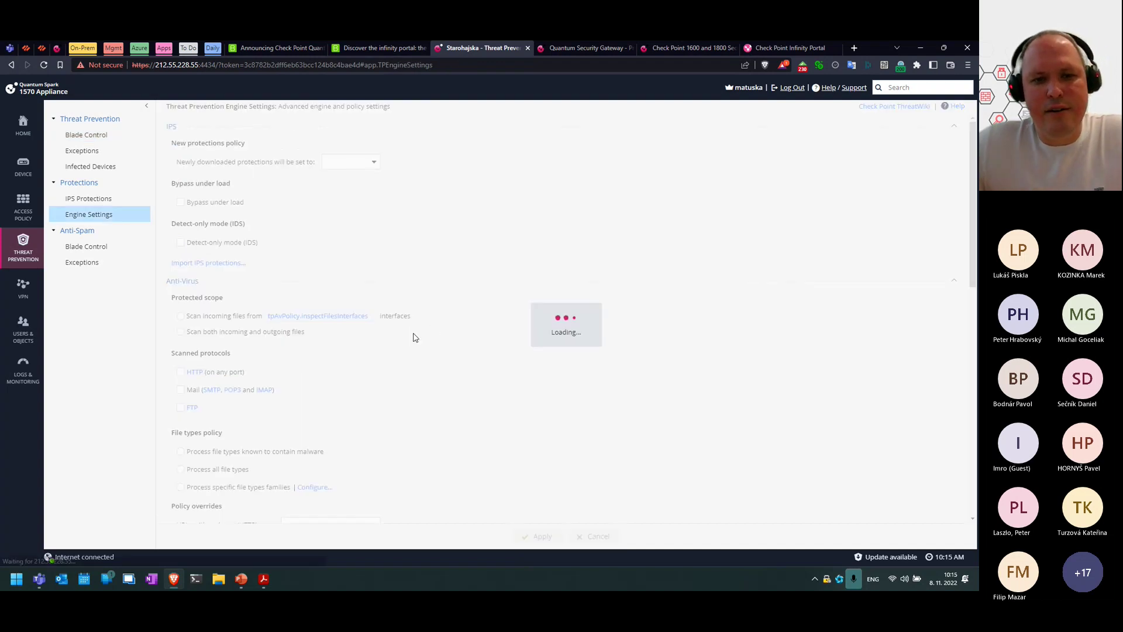
scroll(429, 402, down, 15)
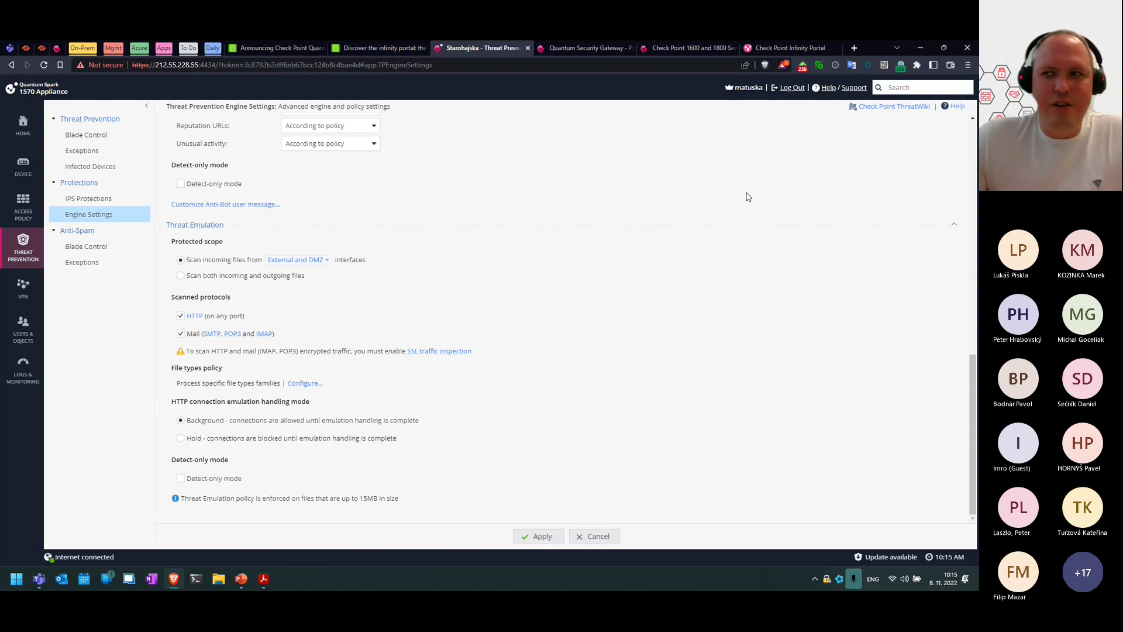
Step: Switch to the Quantum Spark.pptx presentation in PowerPoint and start its slide show
key(alt+Tab)
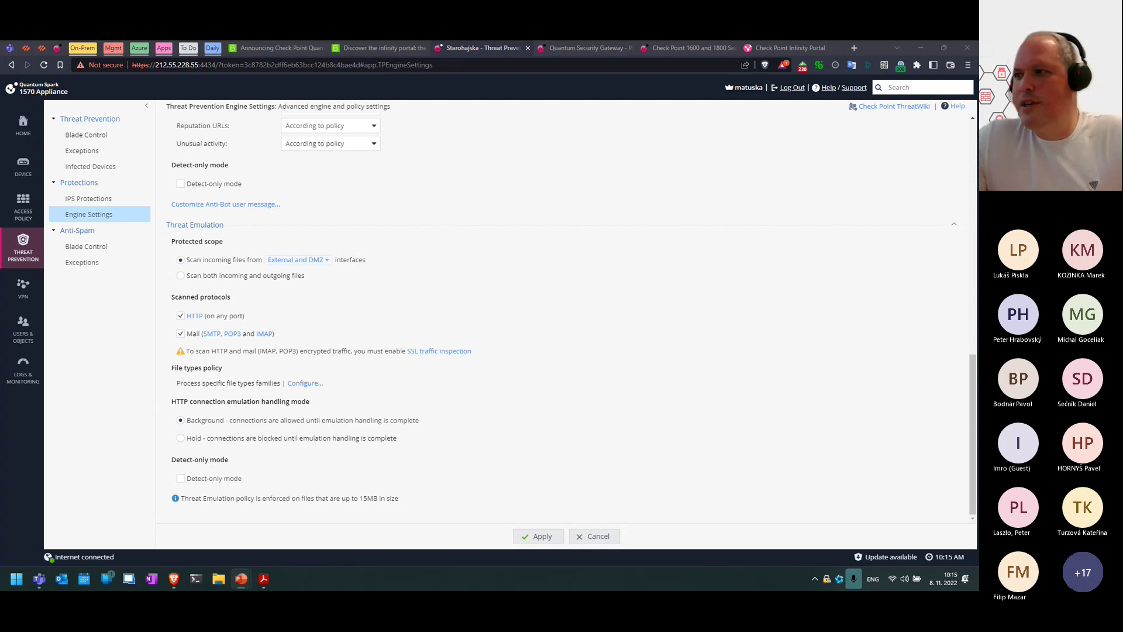
drag(976, 125, 444, 125)
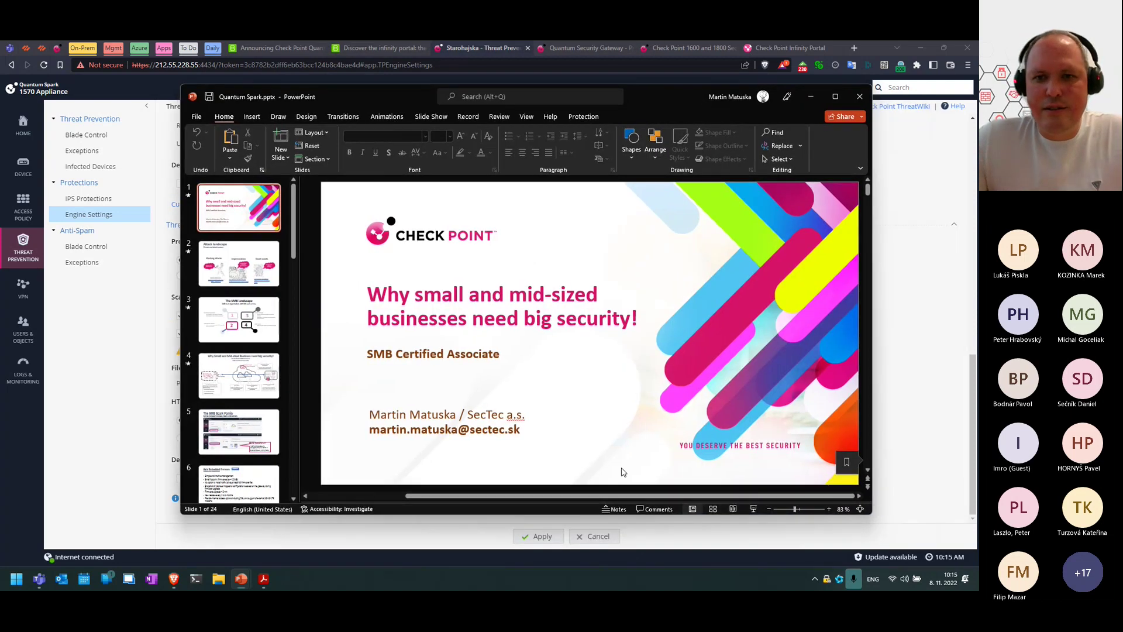
click(753, 508)
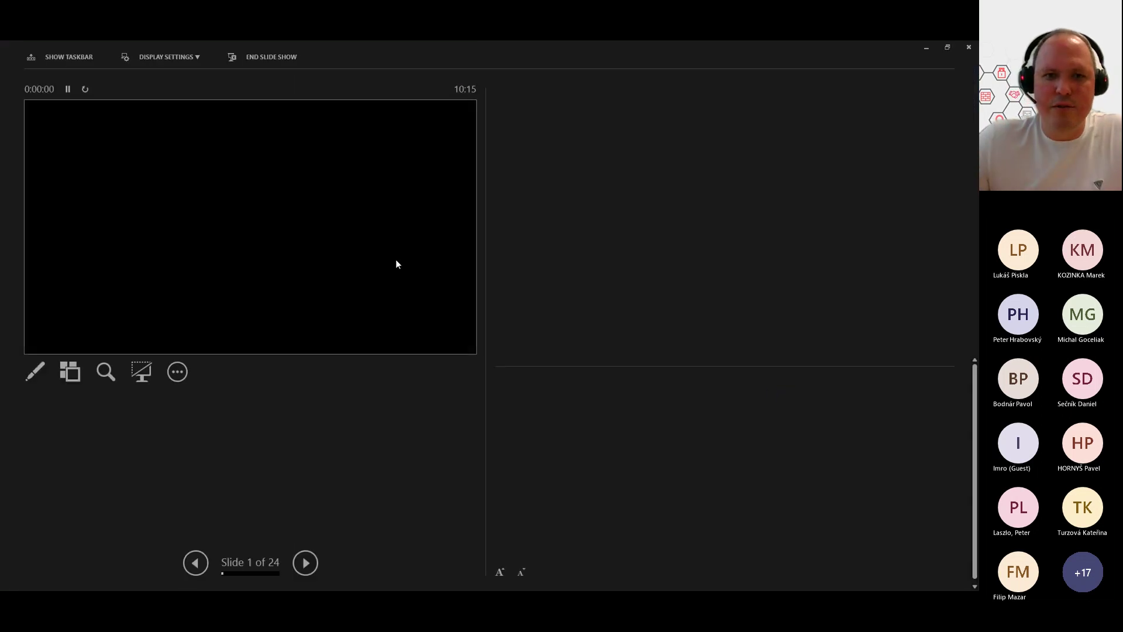
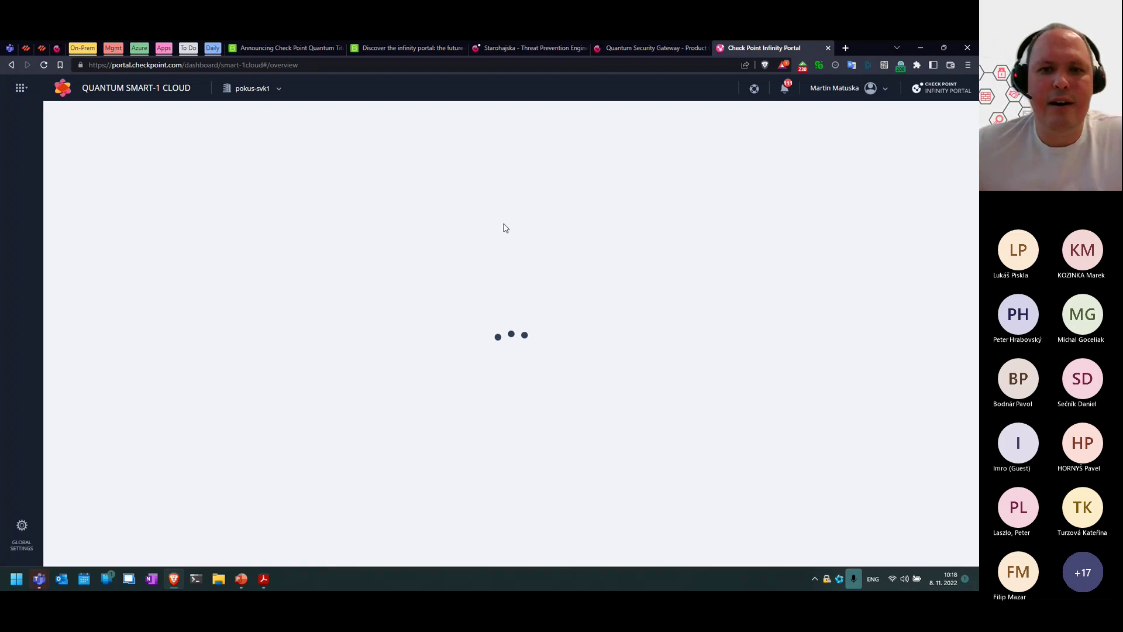
Step: In the Check Point Infinity Portal, open Spark Management from Check Point Labs and view its gateways list
click(21, 88)
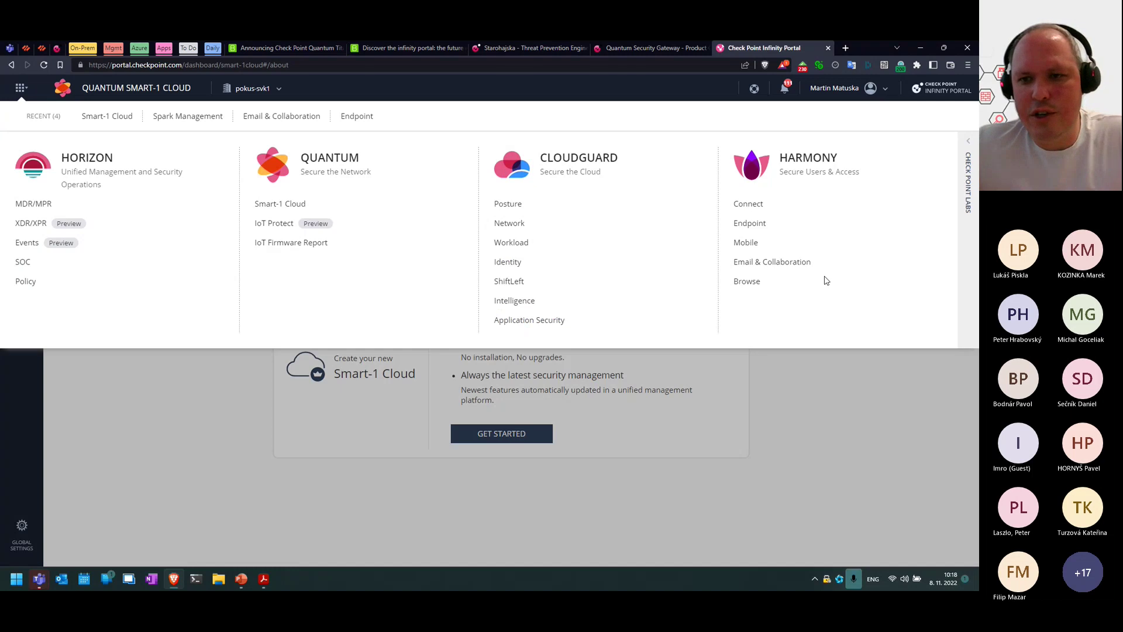
click(969, 199)
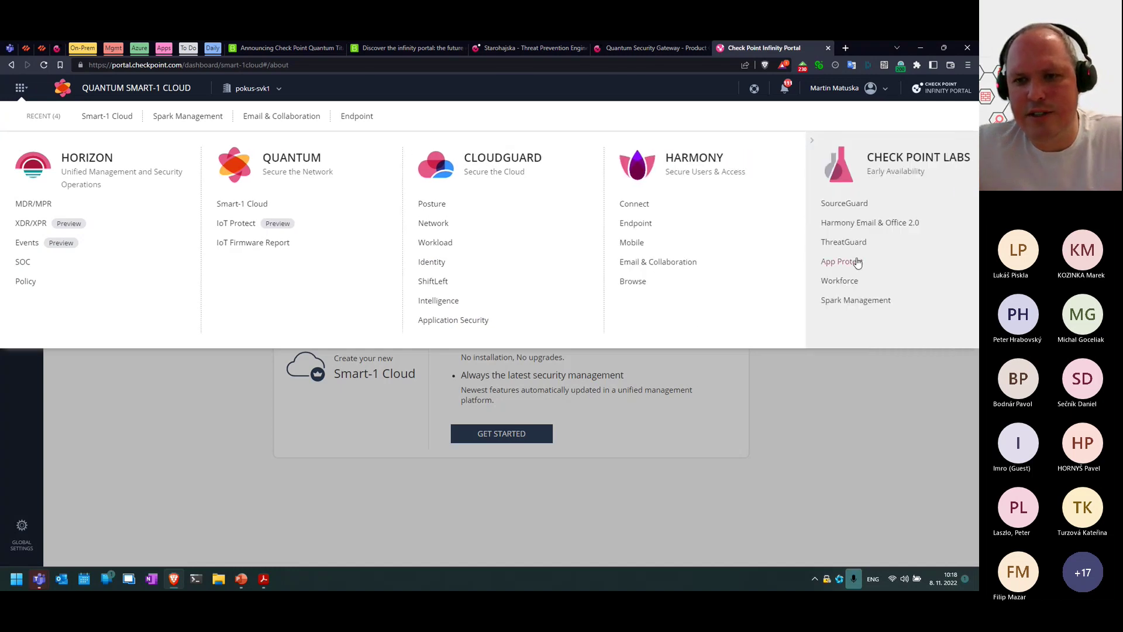
click(839, 306)
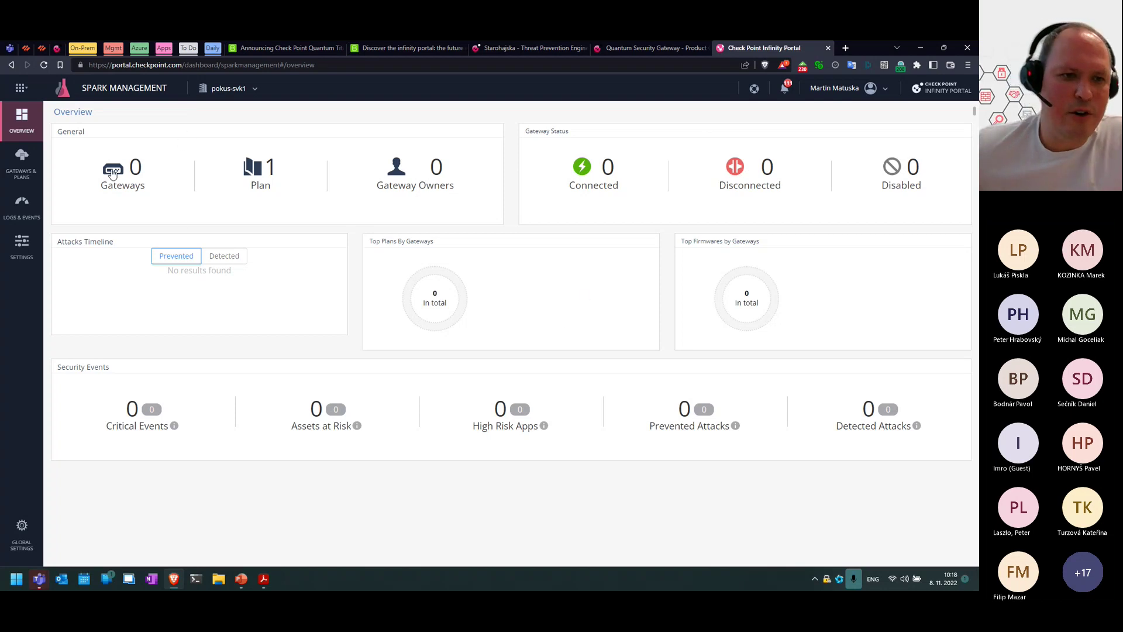
click(23, 165)
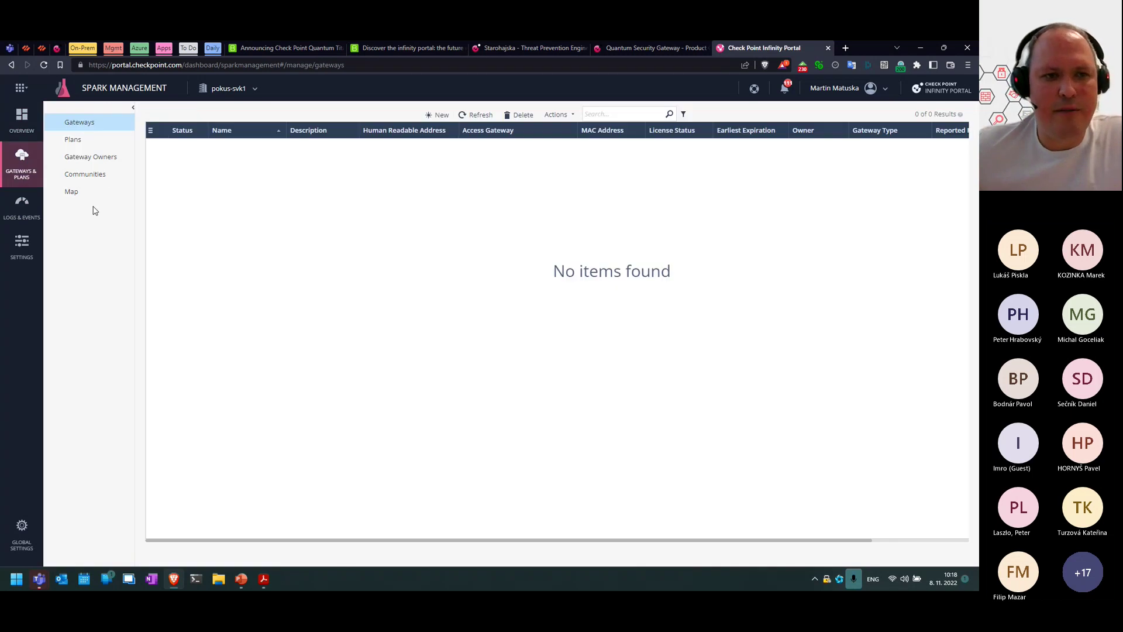
Step: Open Initial-Plan from the plans and expand its Device Settings and Security Software Blades sections
click(75, 142)
click(188, 167)
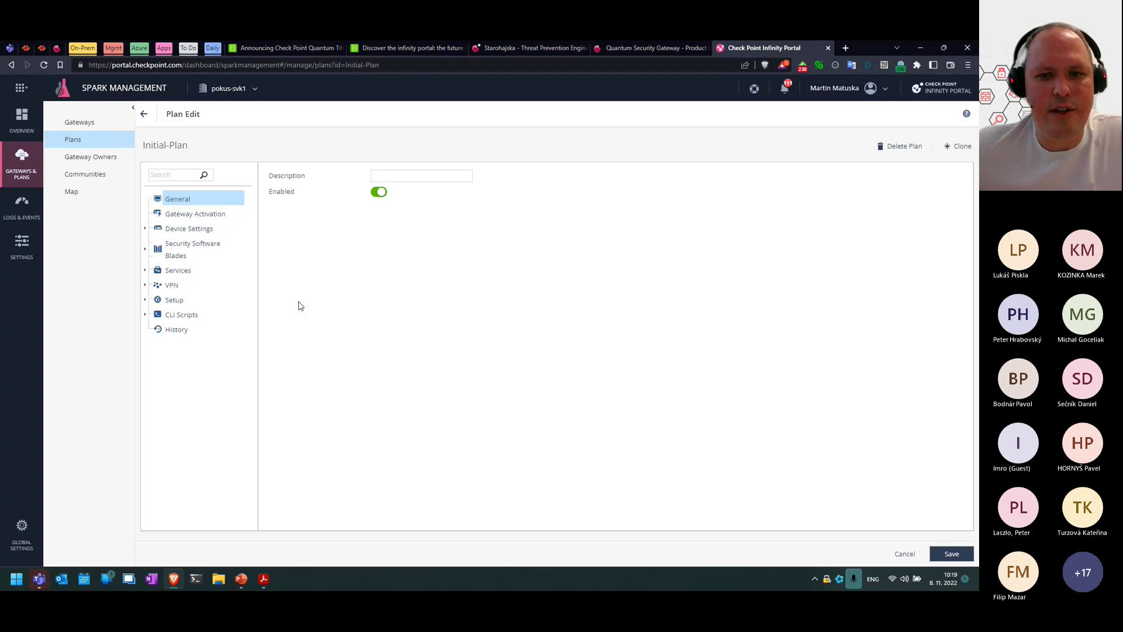
click(146, 230)
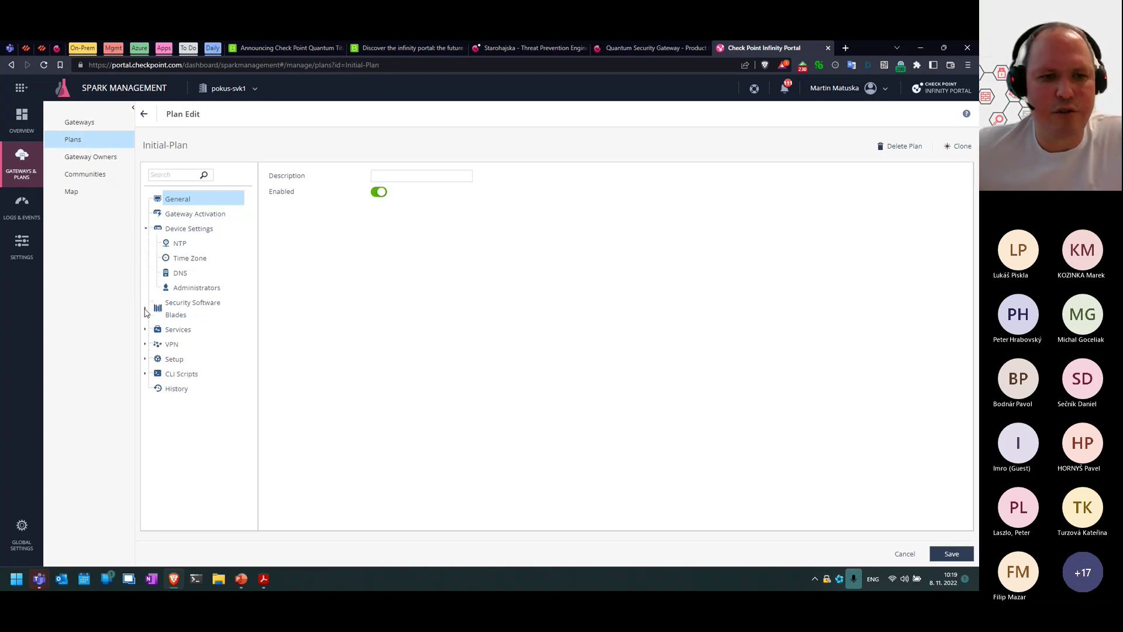
click(145, 309)
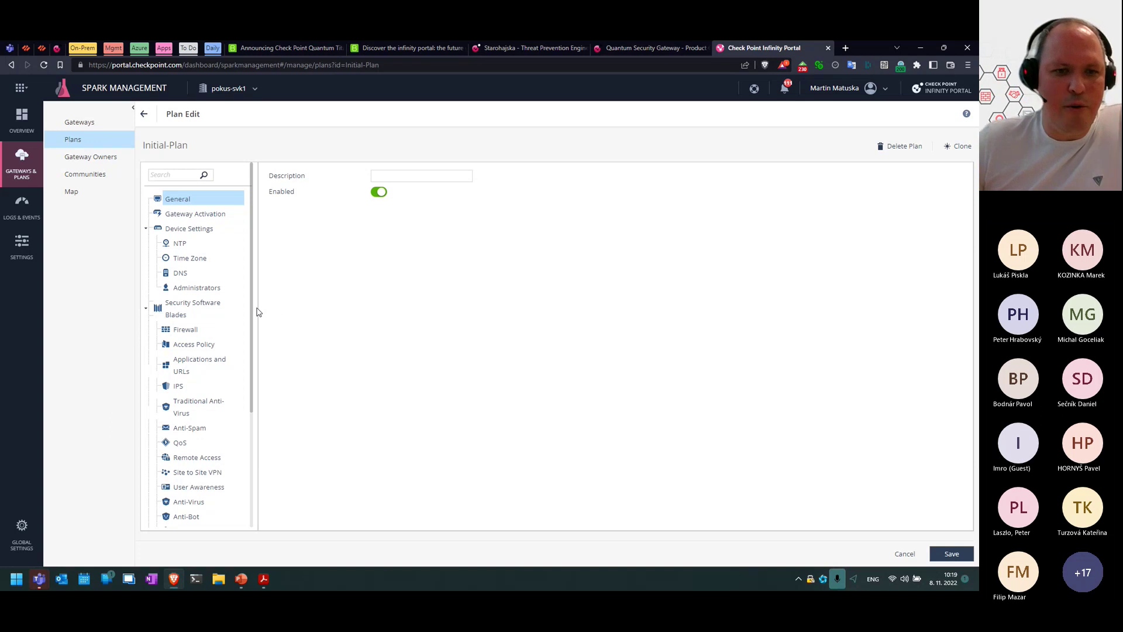
Step: Look through Initial-Plan's security software blade settings and view its VPN Community page
drag(250, 313, 262, 412)
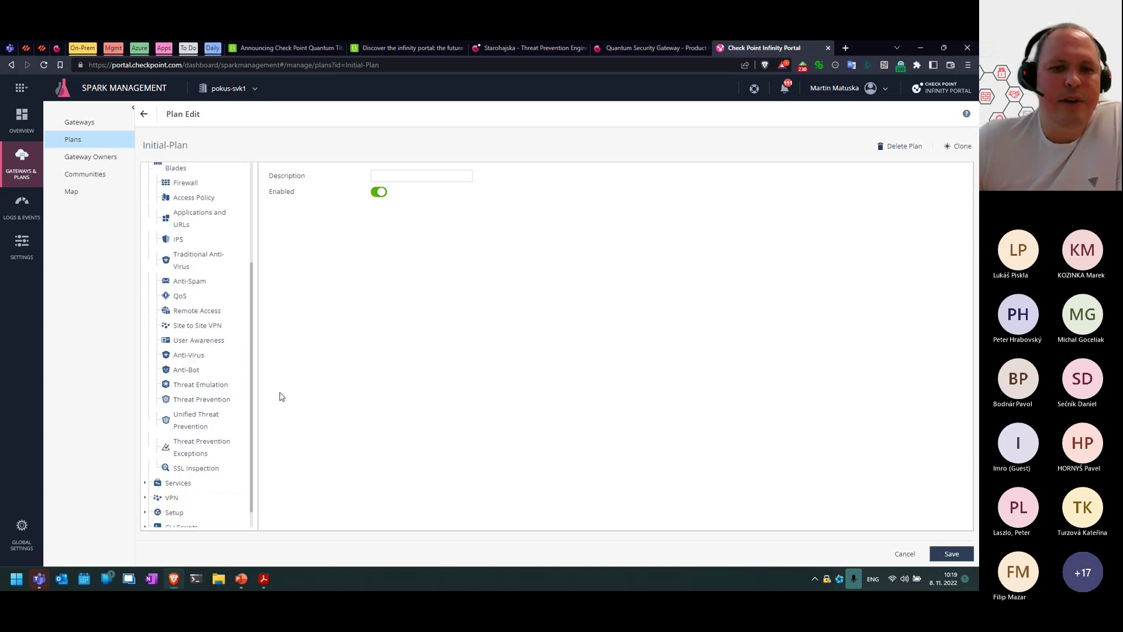
drag(254, 386, 263, 299)
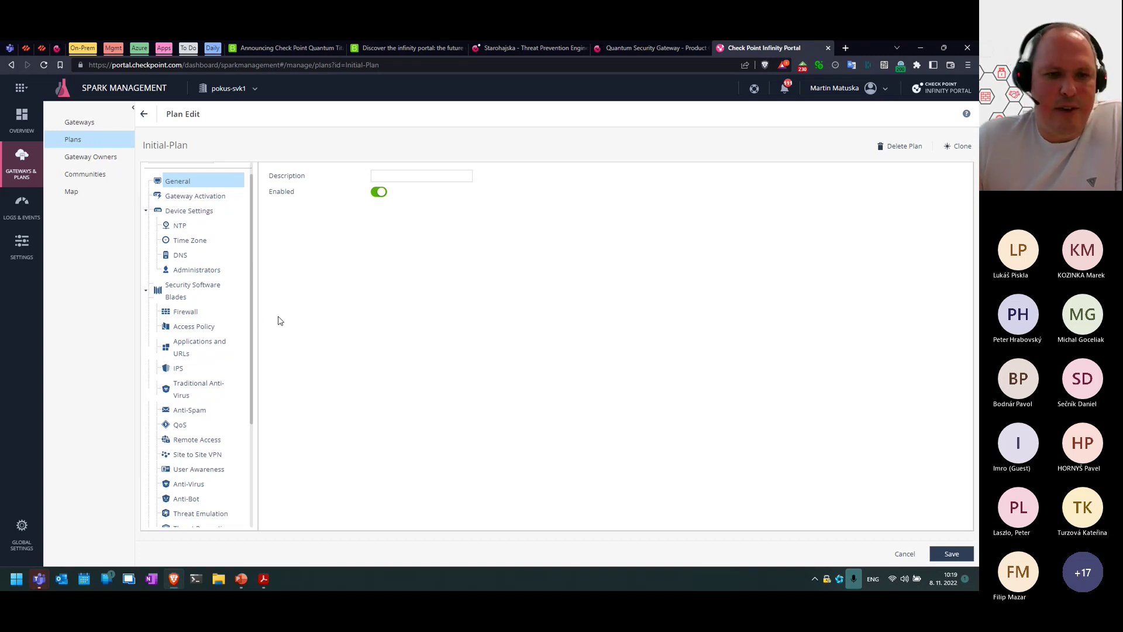
scroll(253, 263, up, 1)
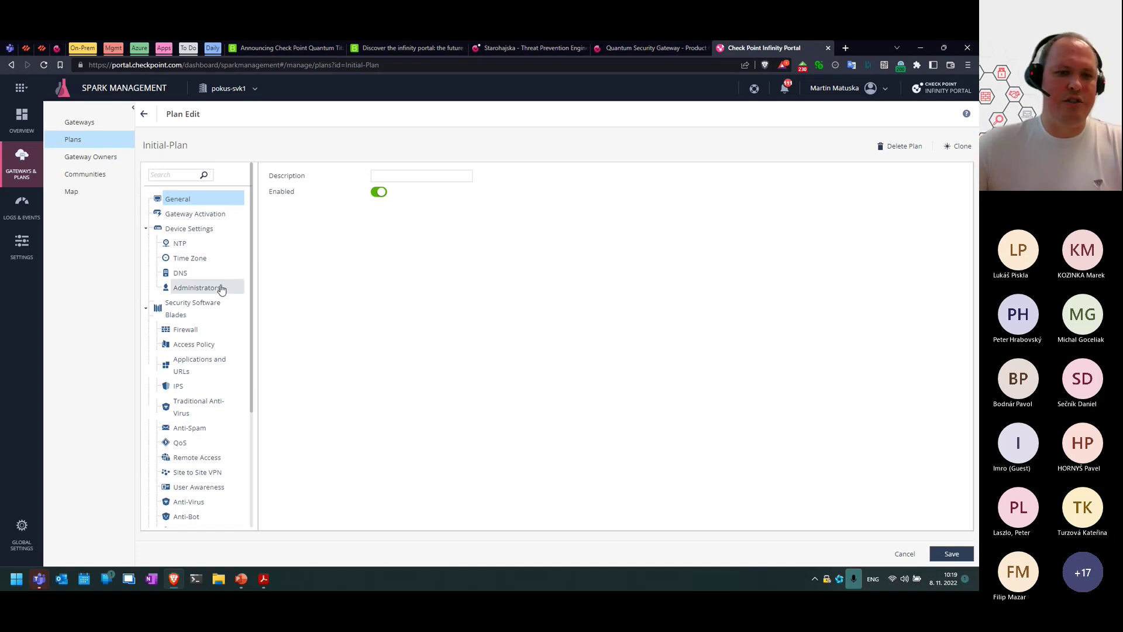
scroll(202, 351, down, 3)
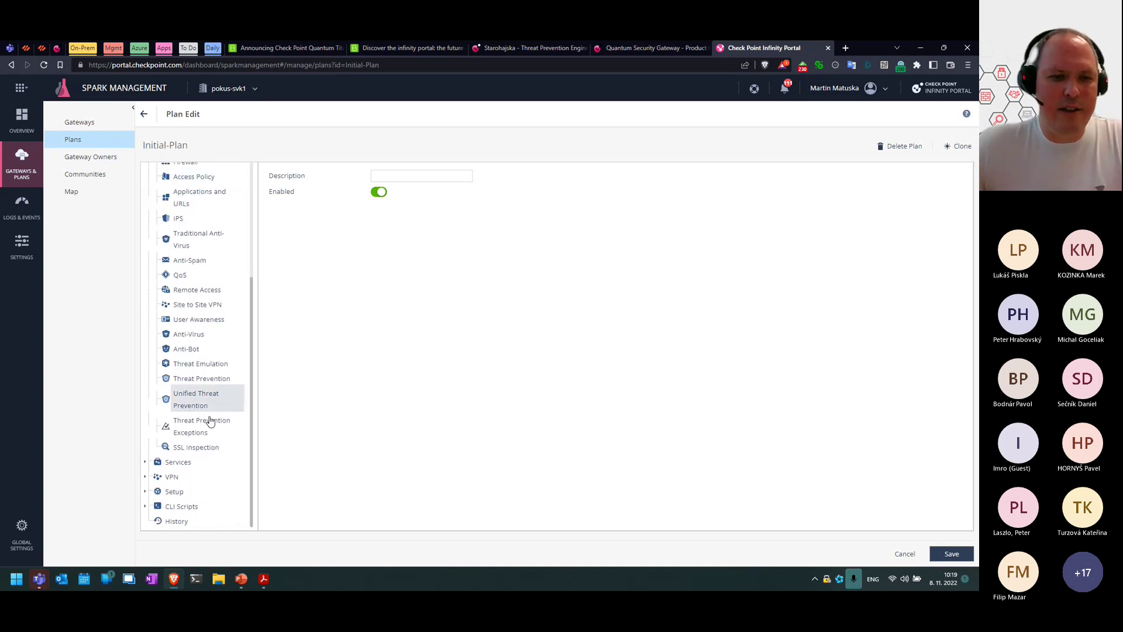
click(146, 477)
click(184, 476)
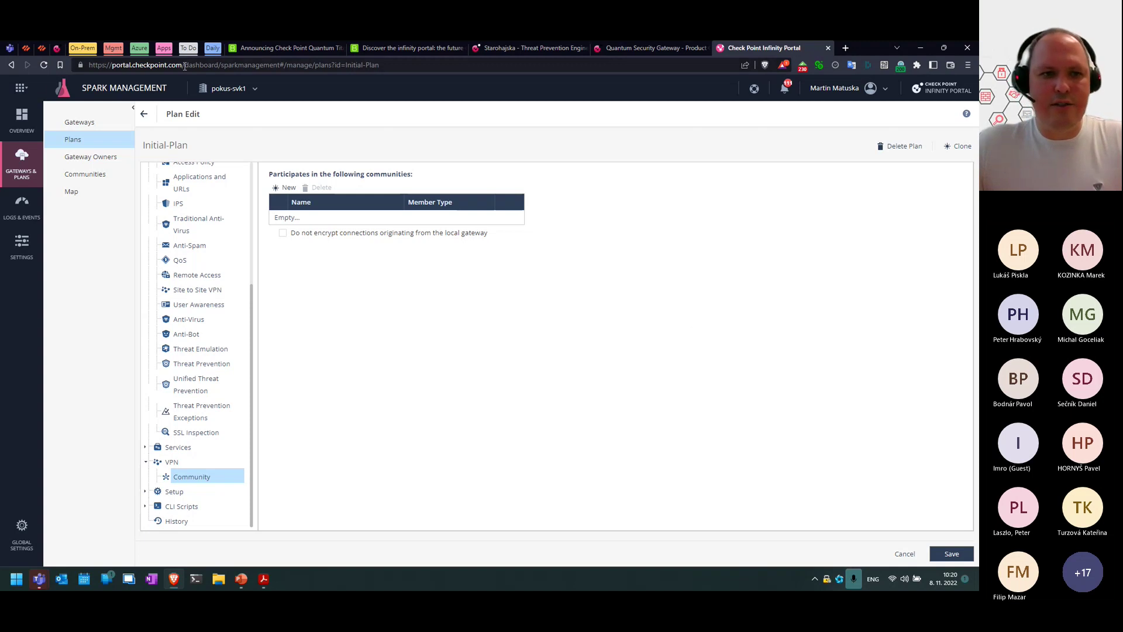
Step: Open Quantum Smart-1 Cloud from the portal's Quantum products and create a new Smart-1 Cloud service
click(21, 88)
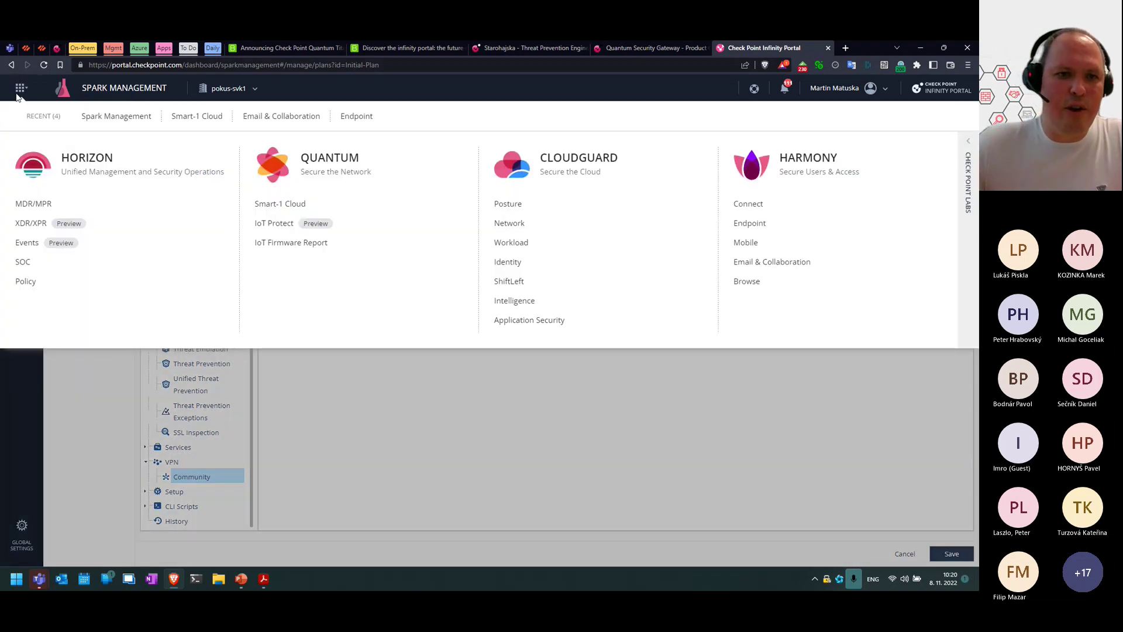
click(279, 205)
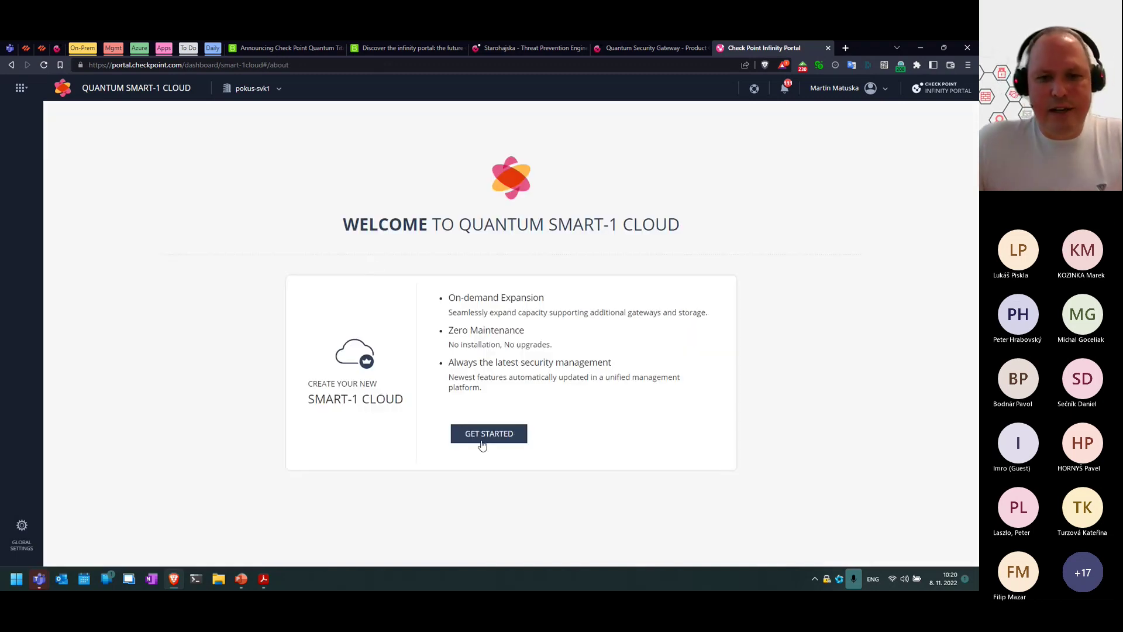
click(483, 446)
click(514, 294)
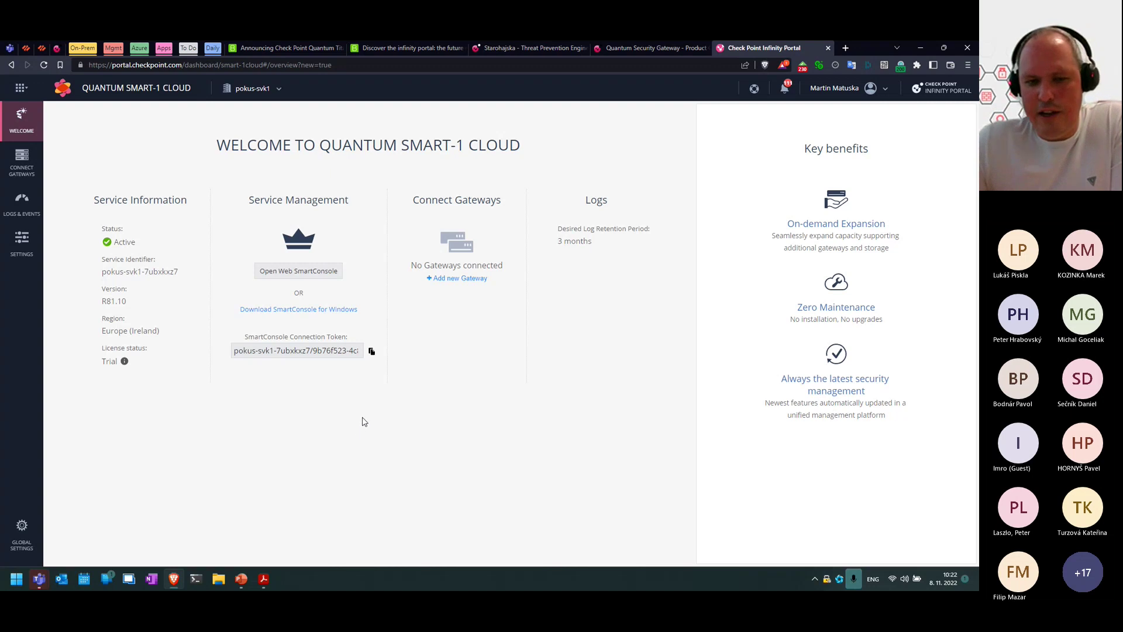
Step: Register a new security gateway named test in Quantum Smart-1 Cloud
click(456, 280)
click(166, 218)
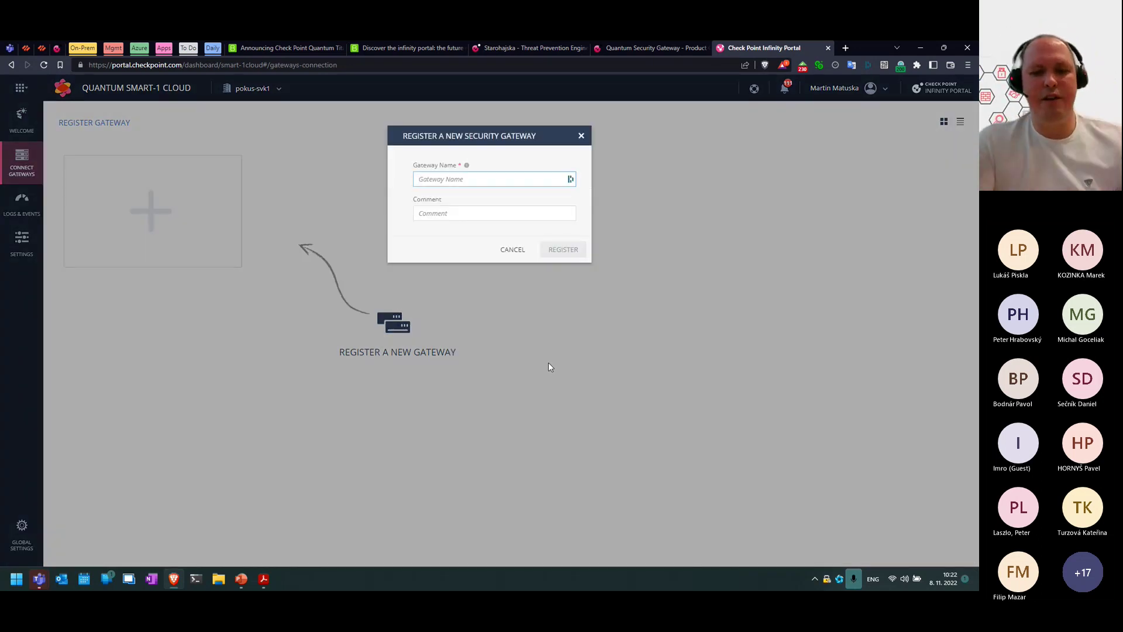
text(test)
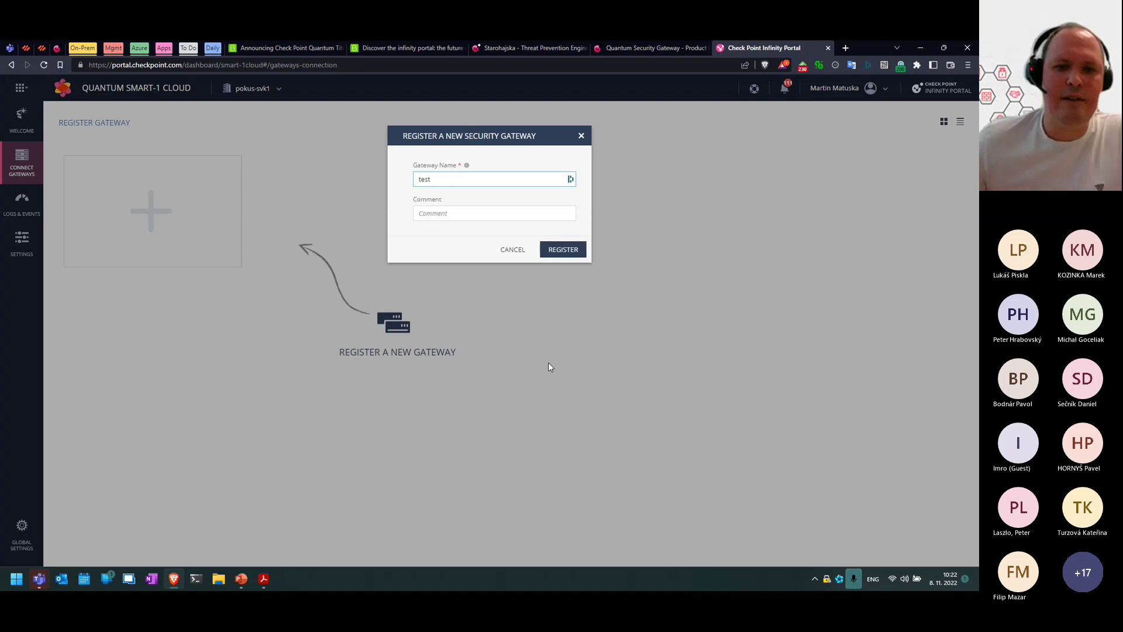
click(567, 250)
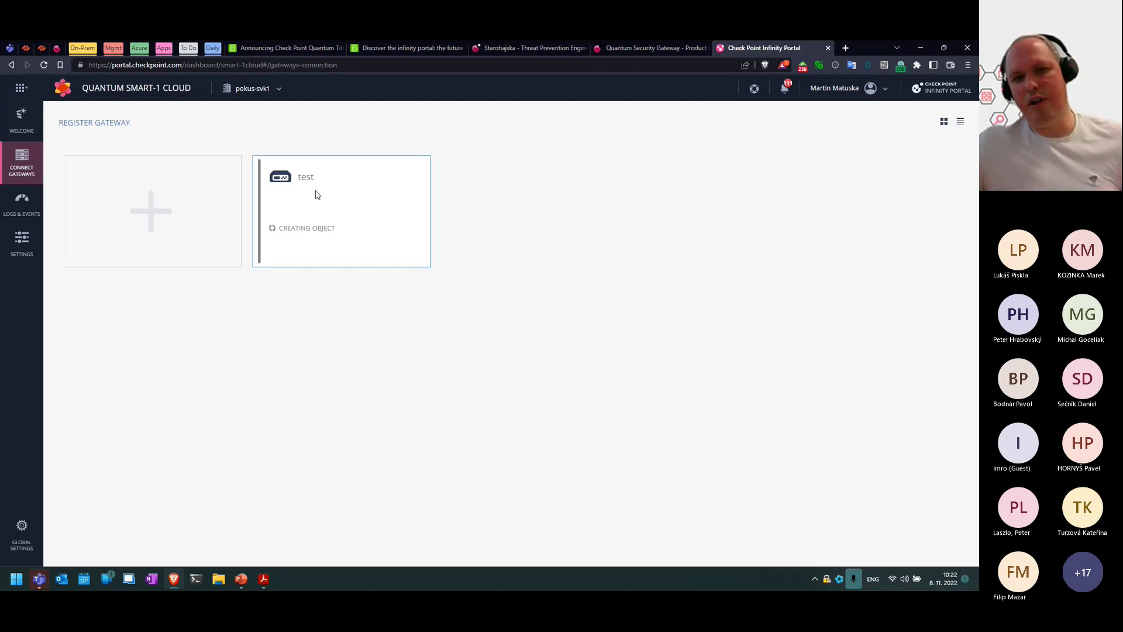
Step: Switch to the 1570 appliance's web interface and view its Security Dashboard
click(636, 48)
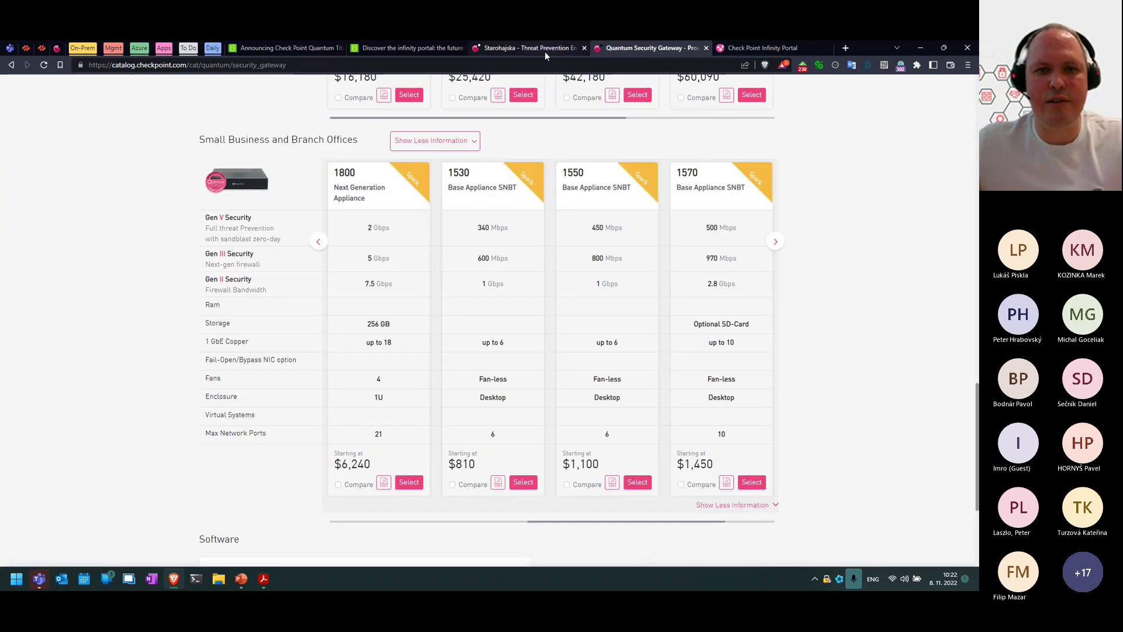
click(545, 50)
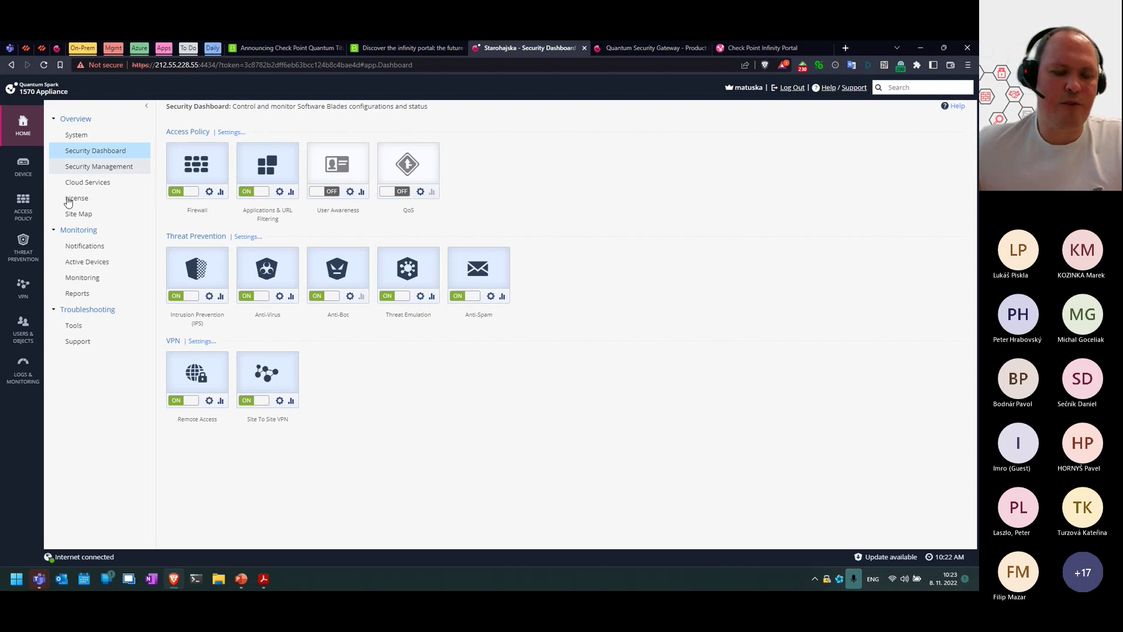
Step: In the Infinity Portal, open the test gateway's connection instructions for Gaia Embedded R80.x and copy the authentication token
click(754, 48)
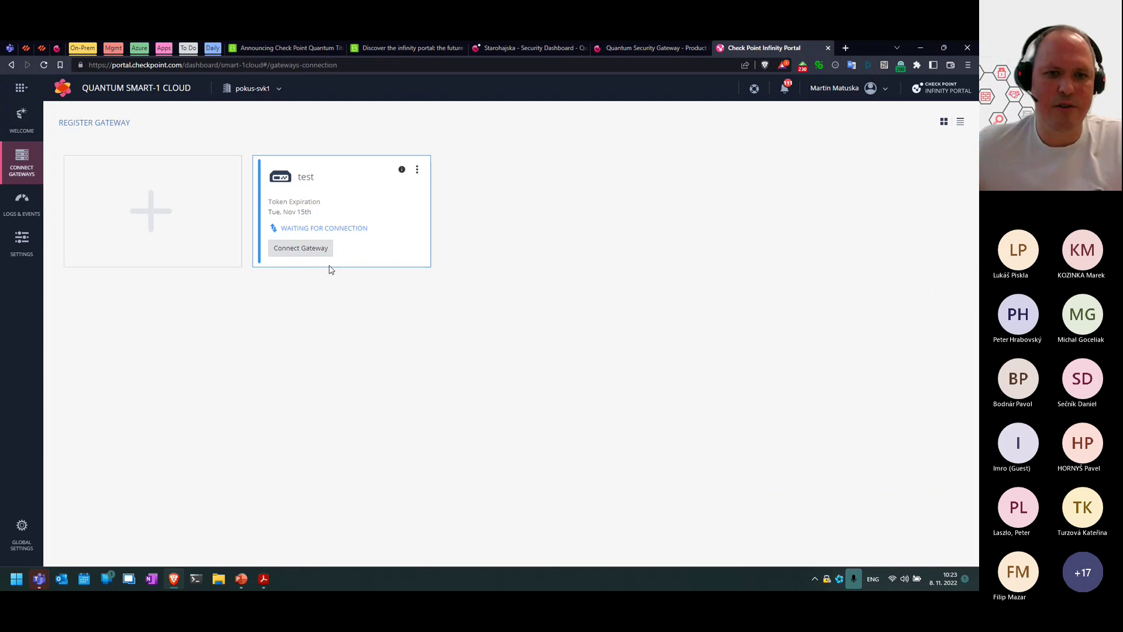
click(301, 248)
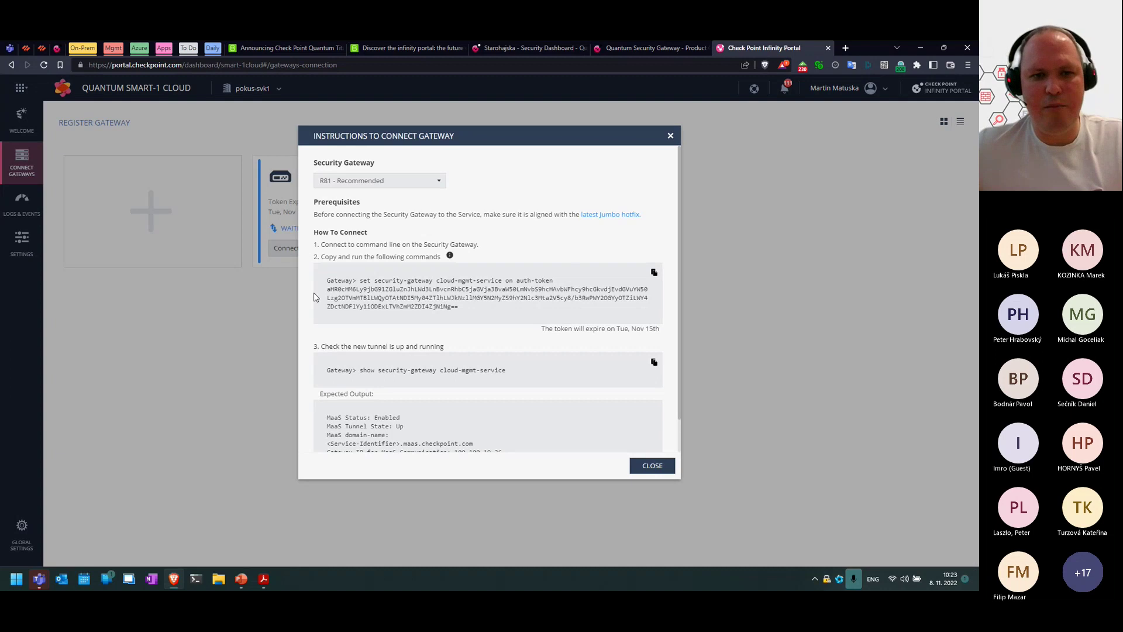
click(439, 181)
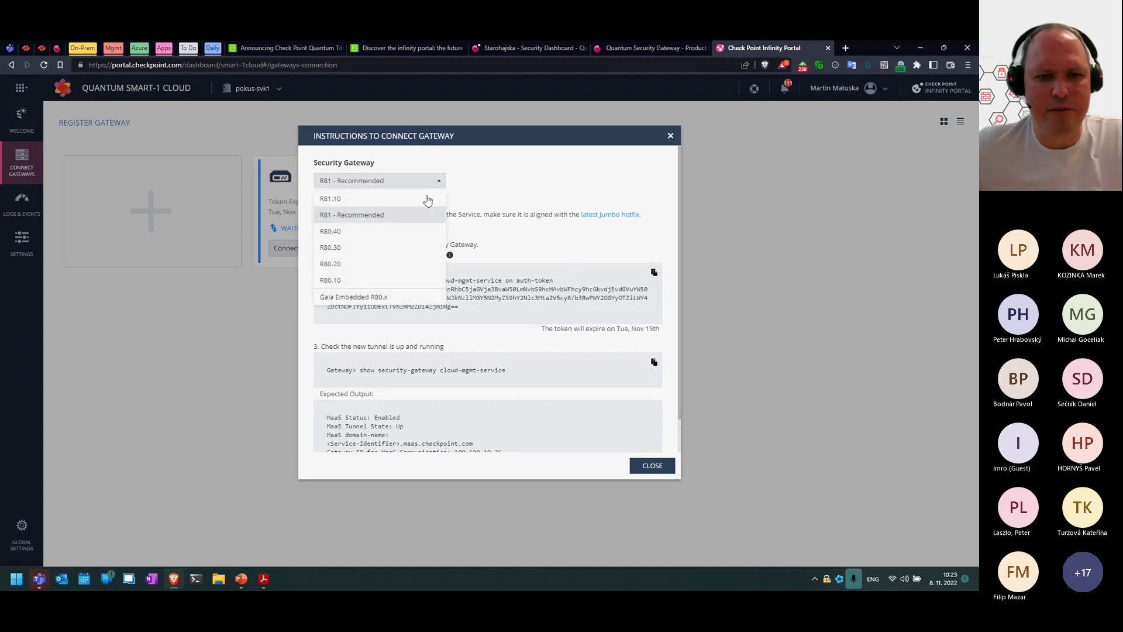
click(373, 297)
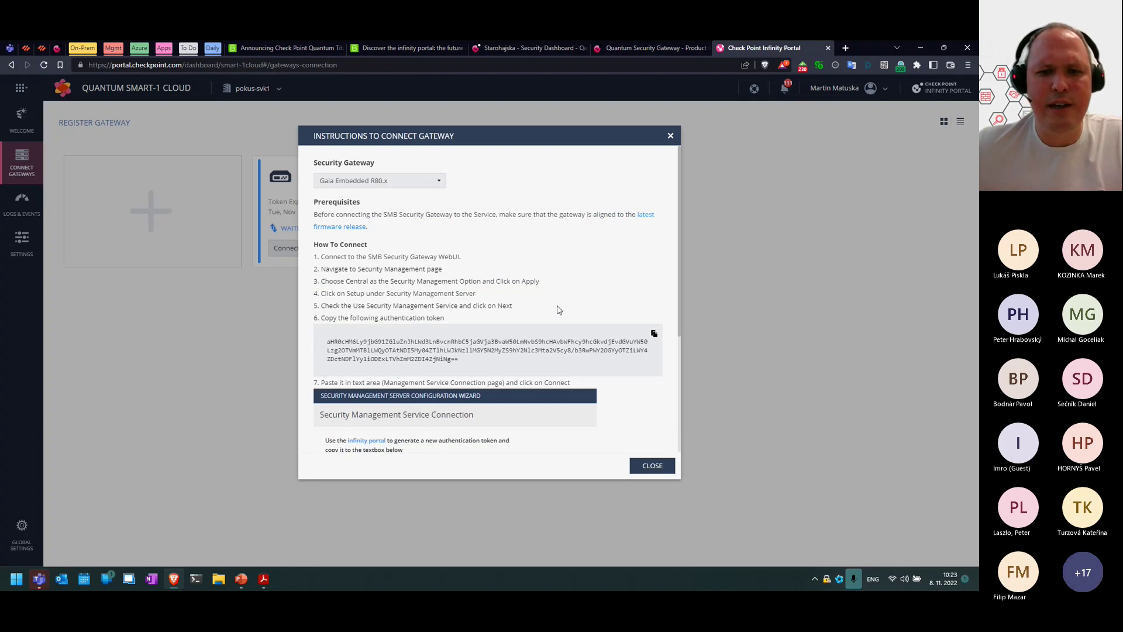
click(653, 334)
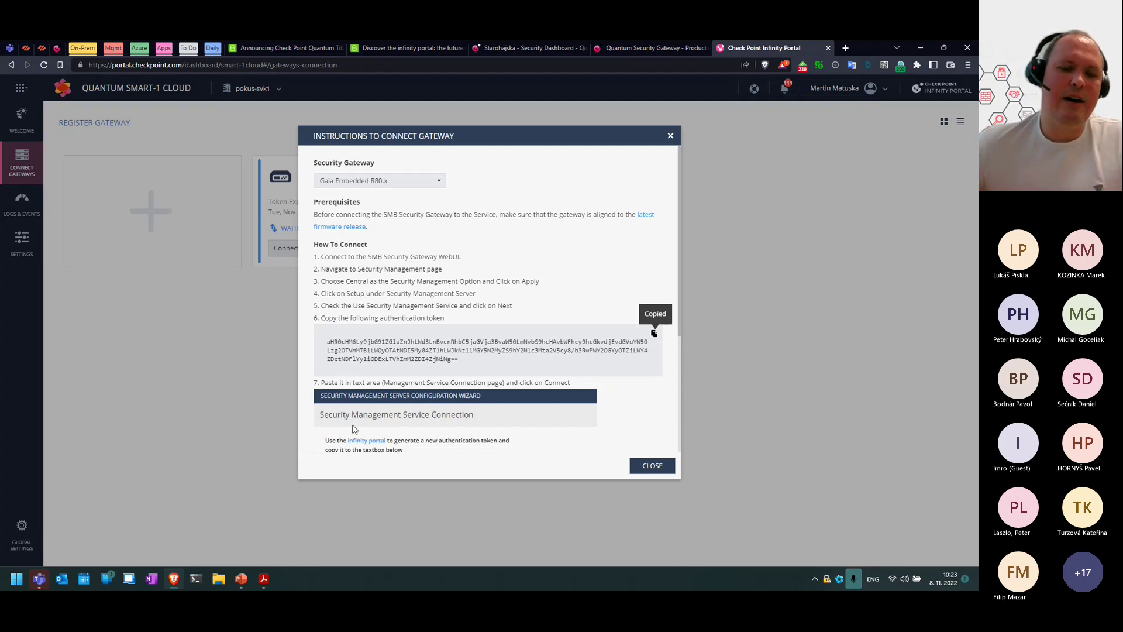
Step: View the 1570 appliance's Cloud Services page, then return to the gateway connection instructions in the Infinity Portal
click(486, 49)
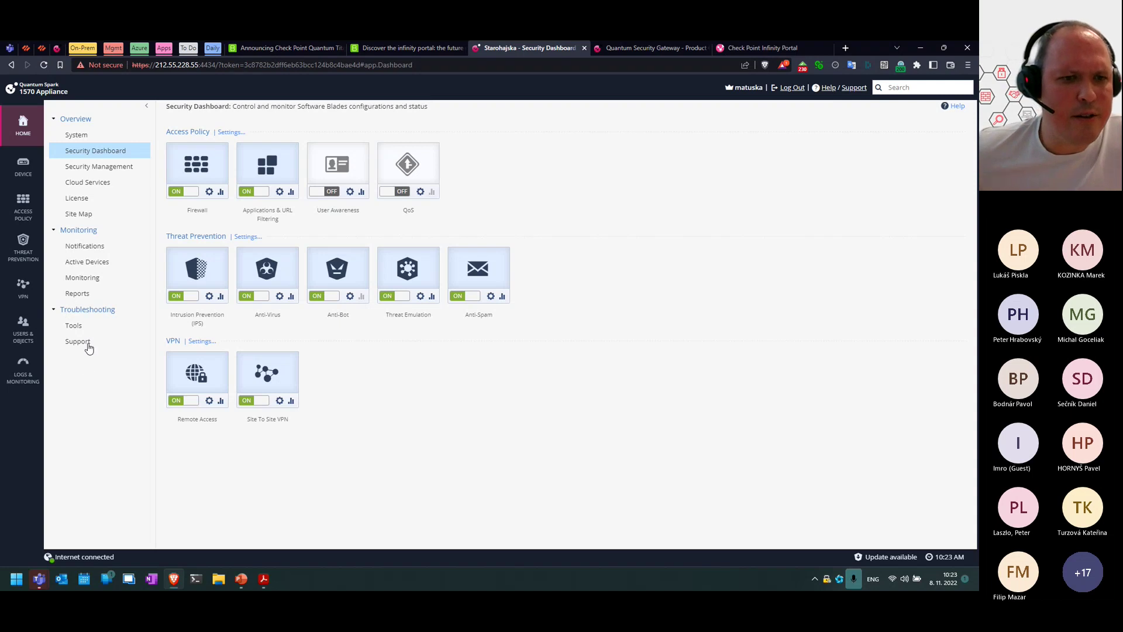
click(83, 183)
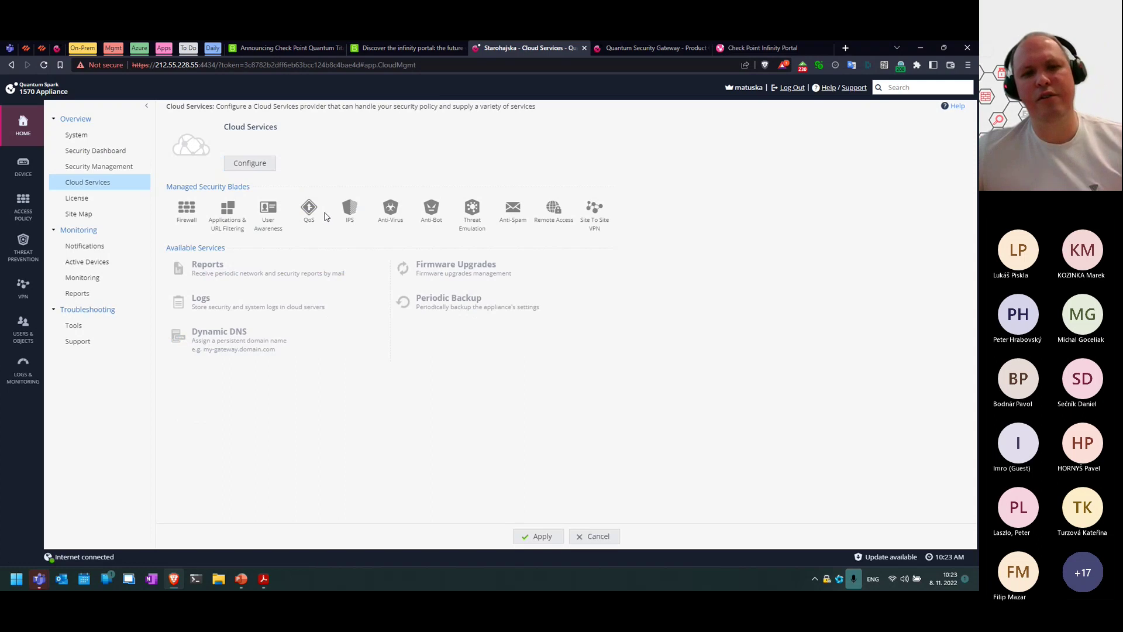
click(746, 47)
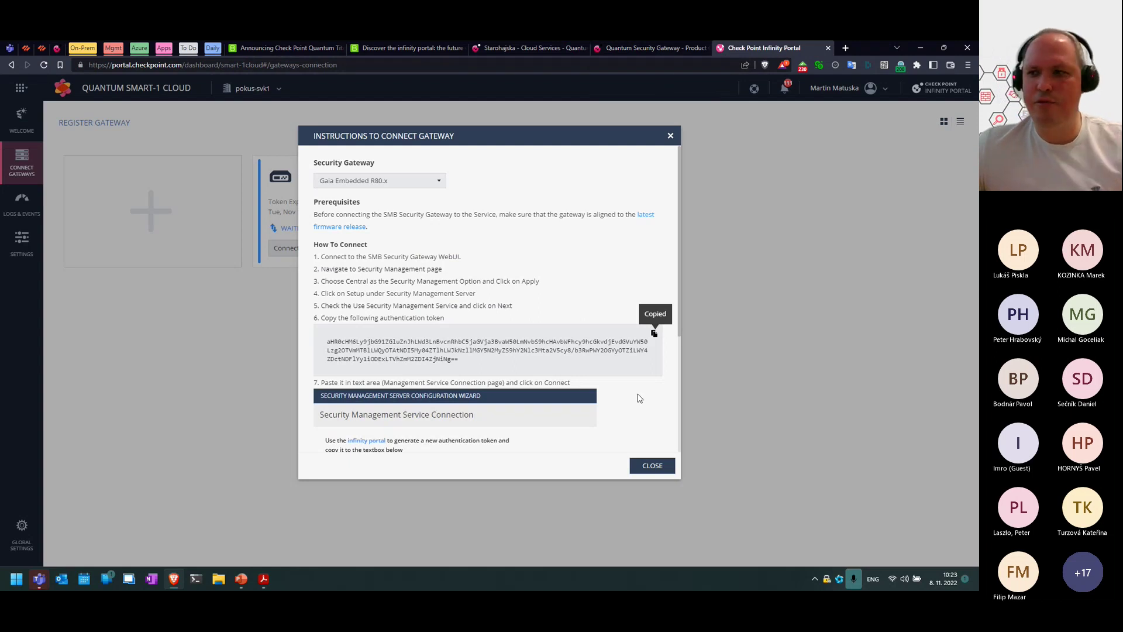
Step: Switch to Quantum Spark.pptx in PowerPoint, maximize its window and start the slide show from the current slide
mouse_move(241, 582)
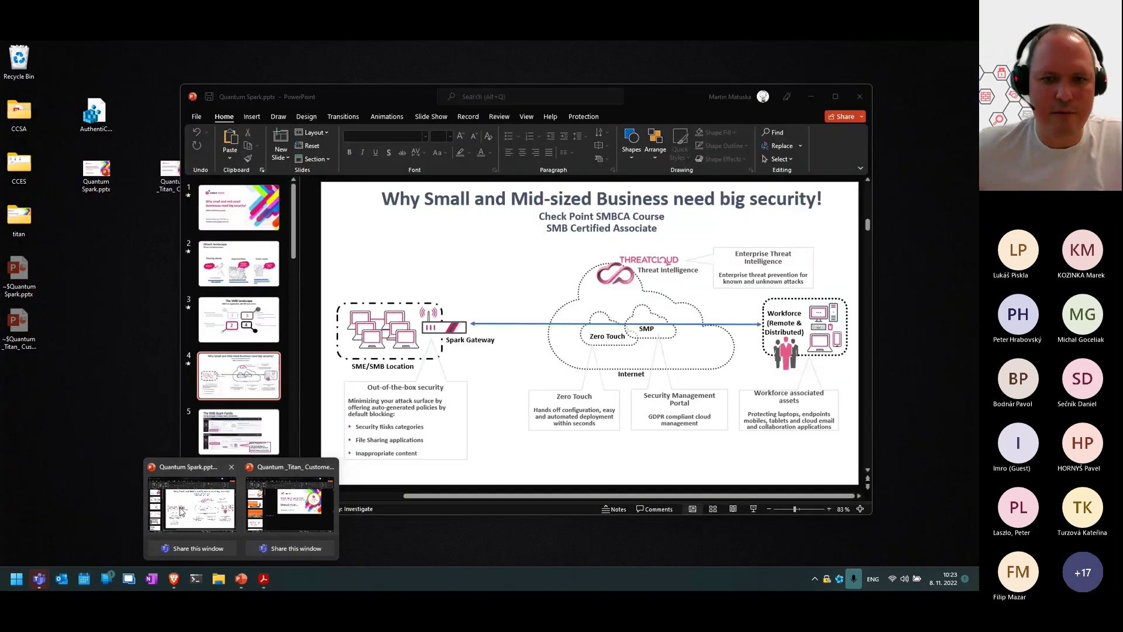
click(211, 512)
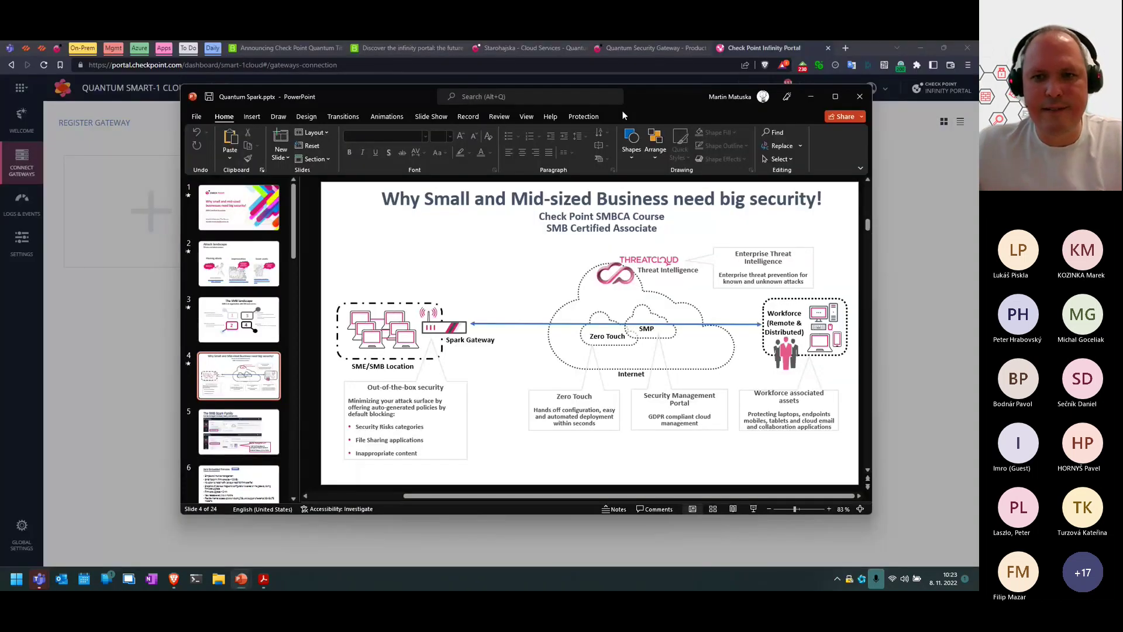
click(833, 99)
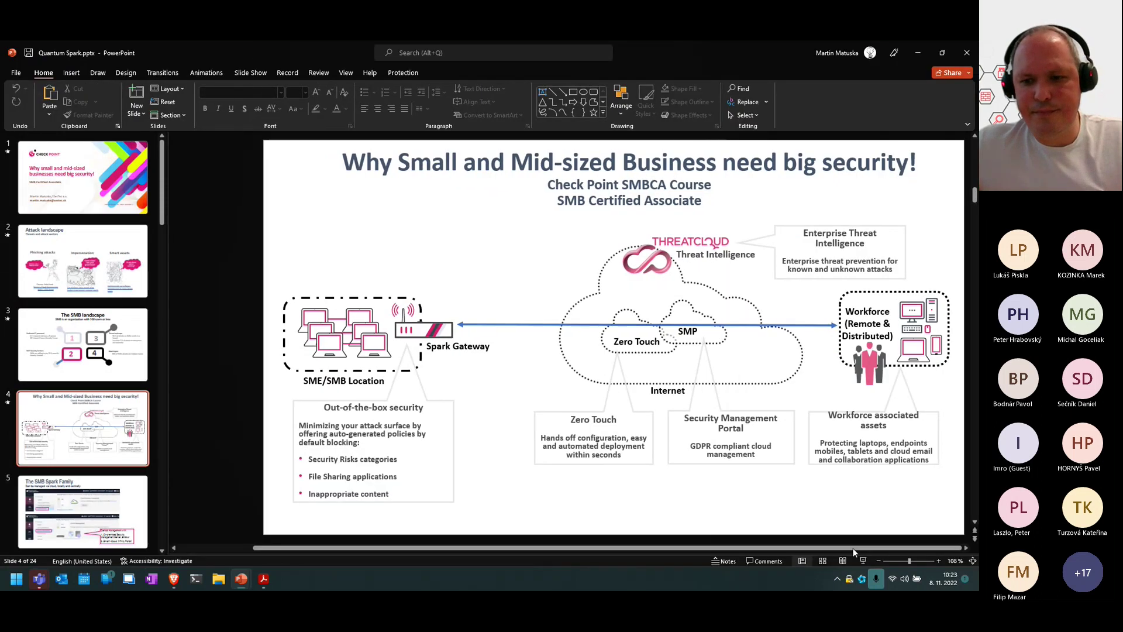
click(863, 560)
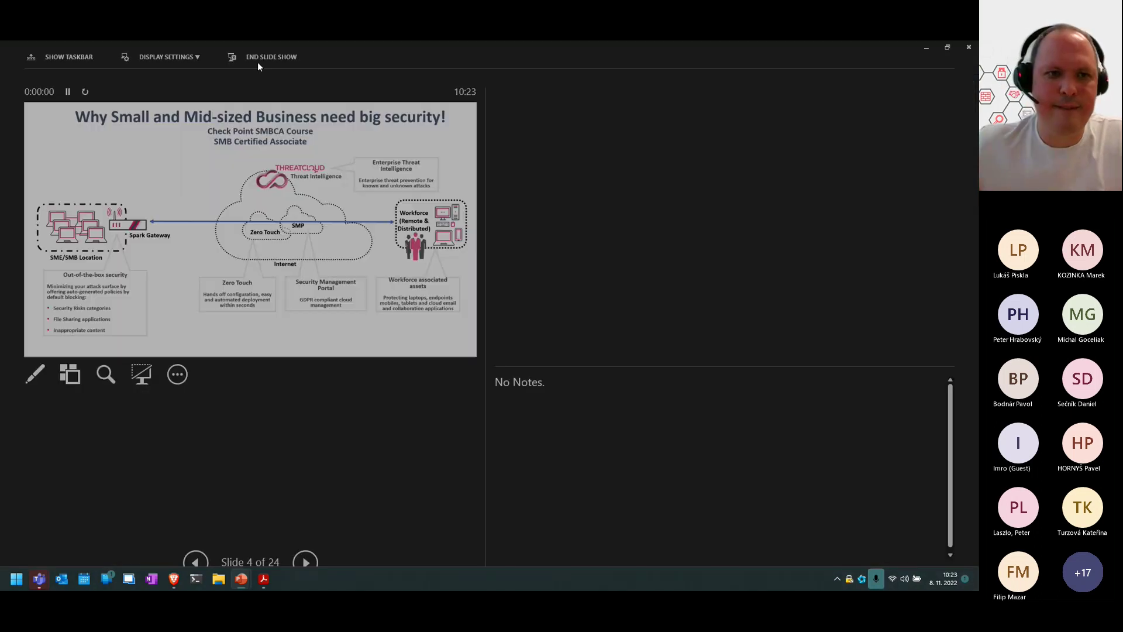
Step: Swap the presenter view with the slide show and advance to The SMB Spark Family slide
click(171, 57)
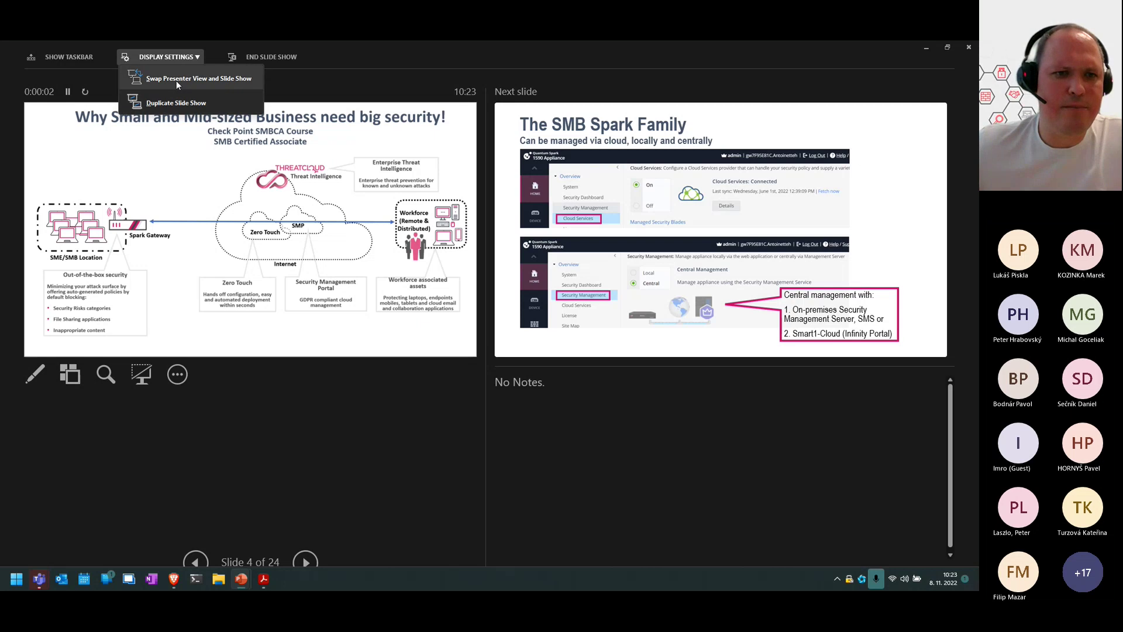
click(175, 80)
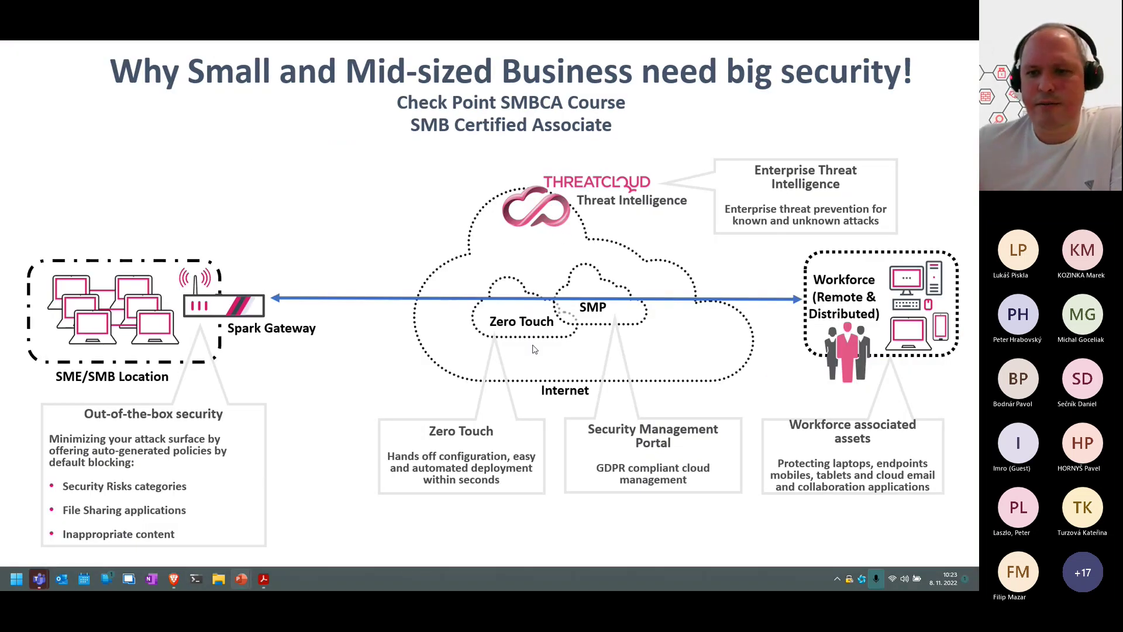
click(336, 348)
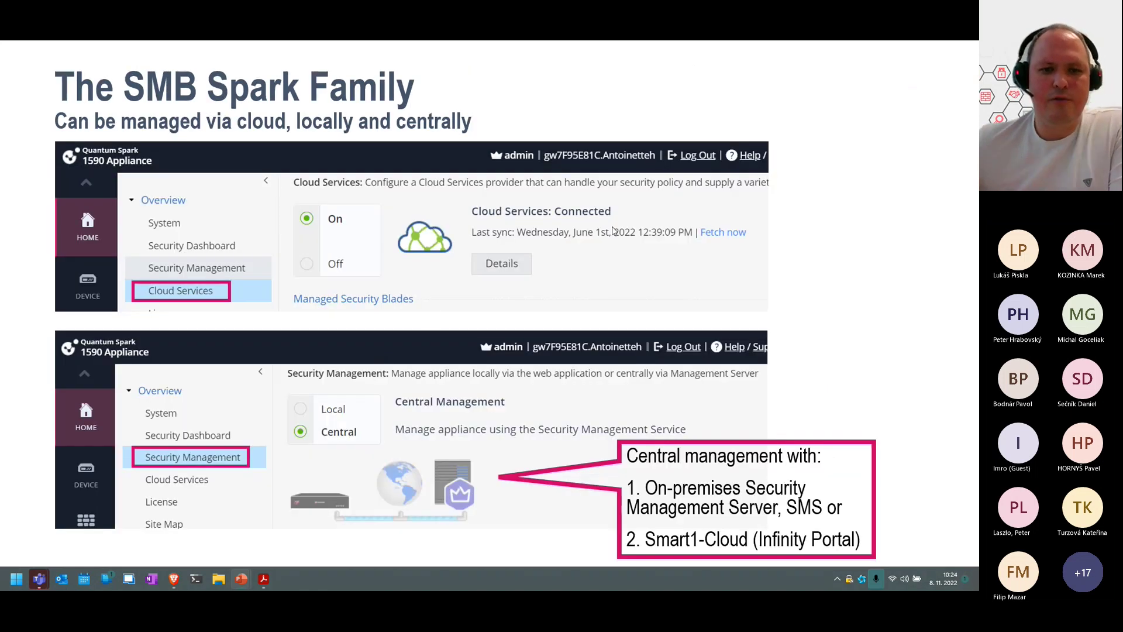
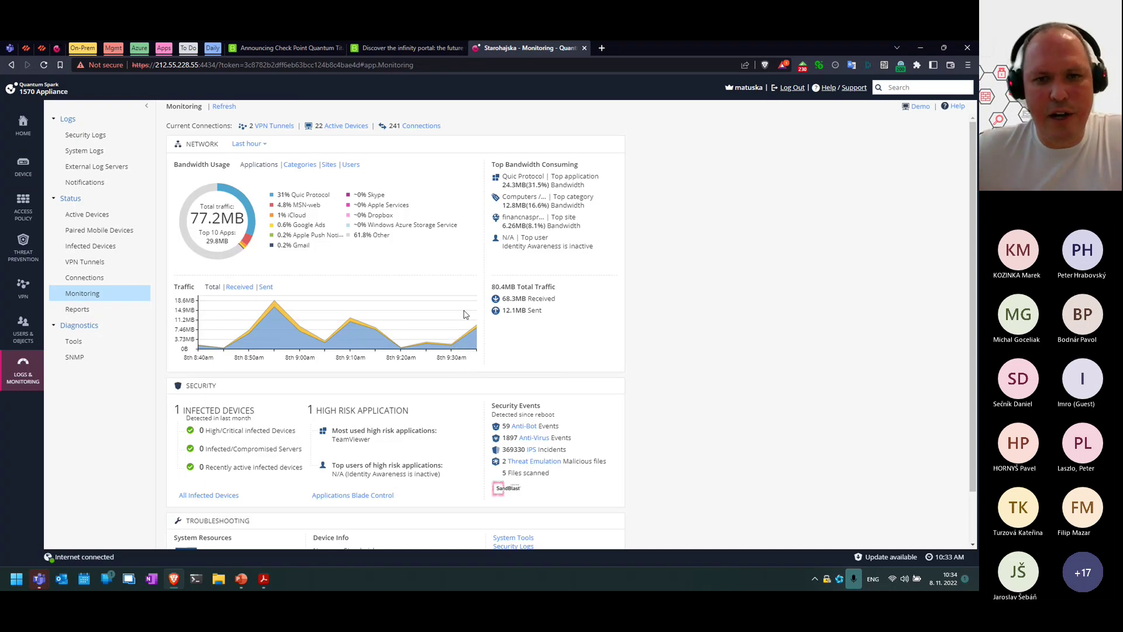
Step: Examine the network, security and troubleshooting sections of the appliance's Monitoring page, focusing on the IPS incidents under Security Events
scroll(584, 358, down, 1)
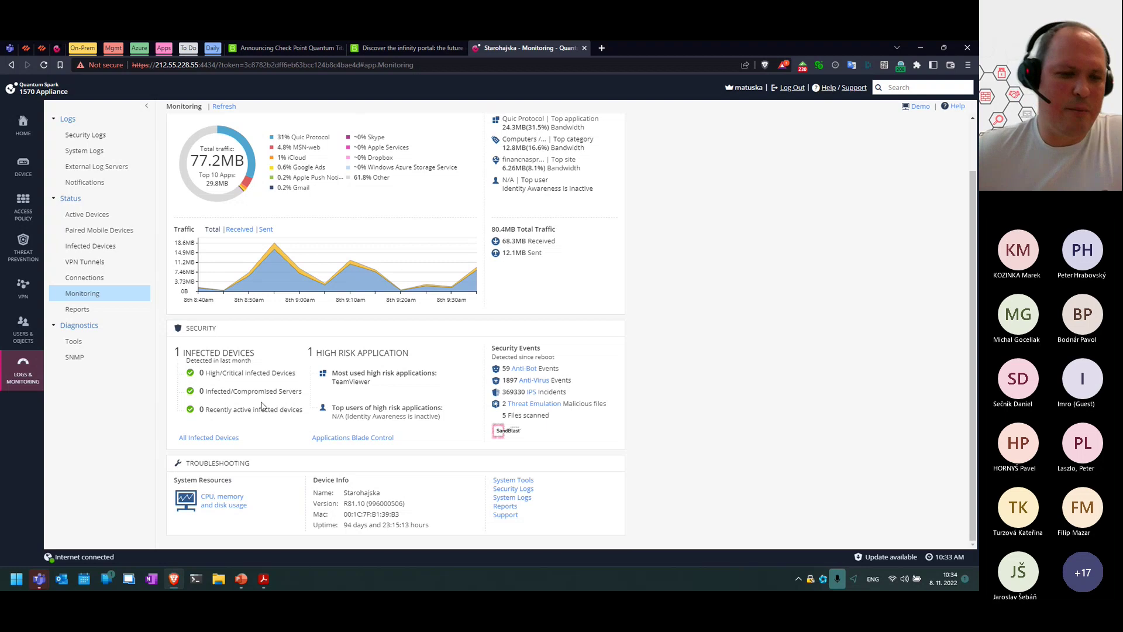
scroll(279, 366, up, 1)
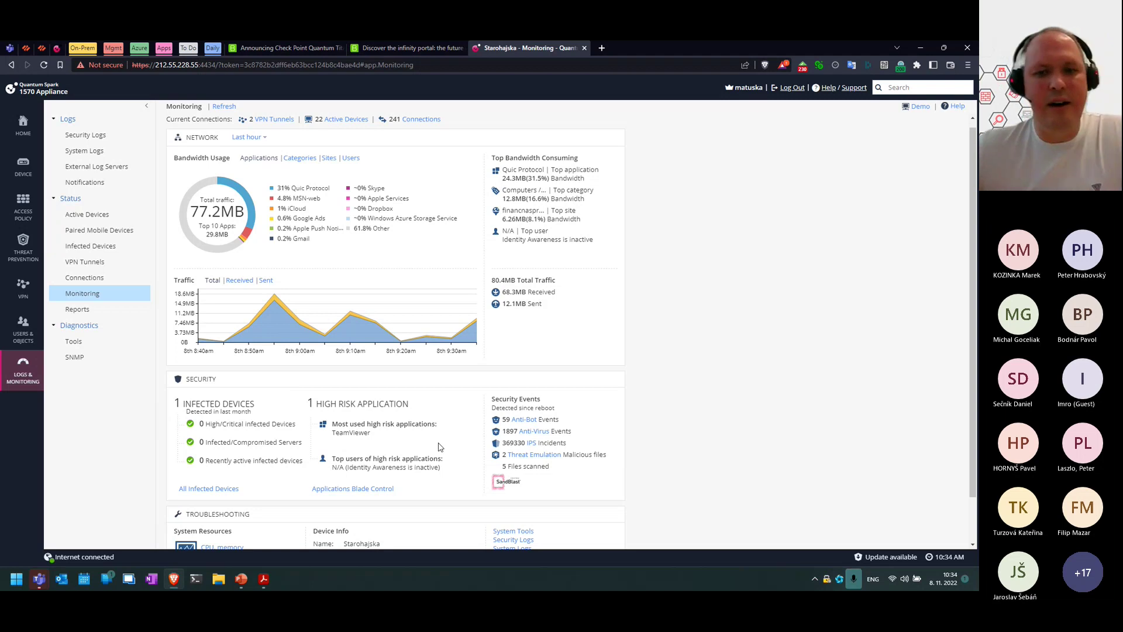
scroll(558, 416, down, 1)
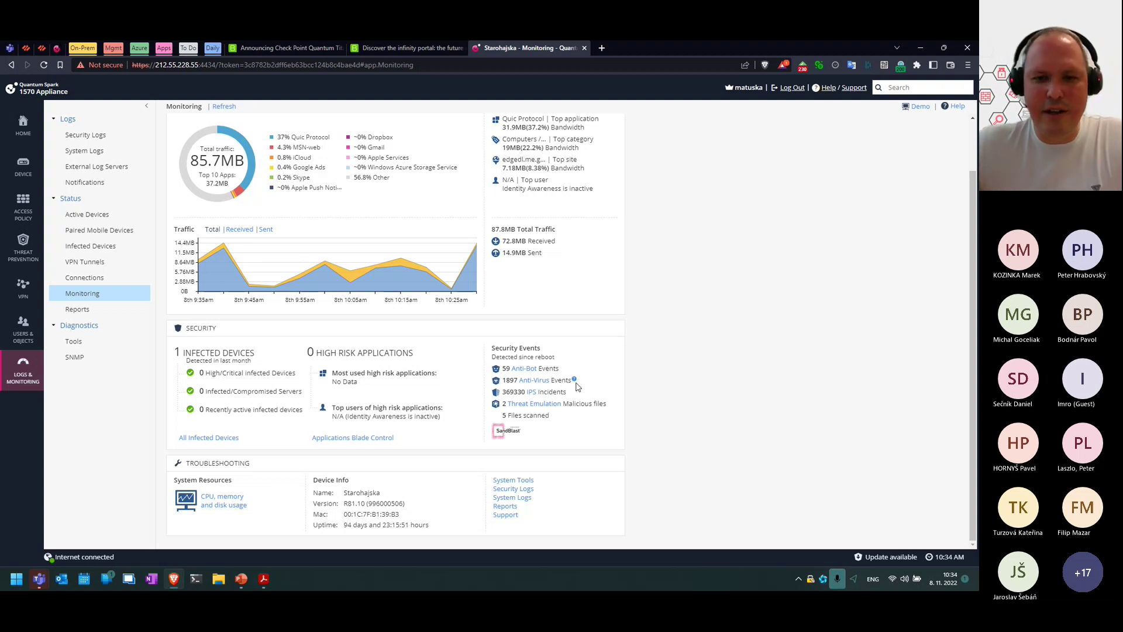
double_click(513, 392)
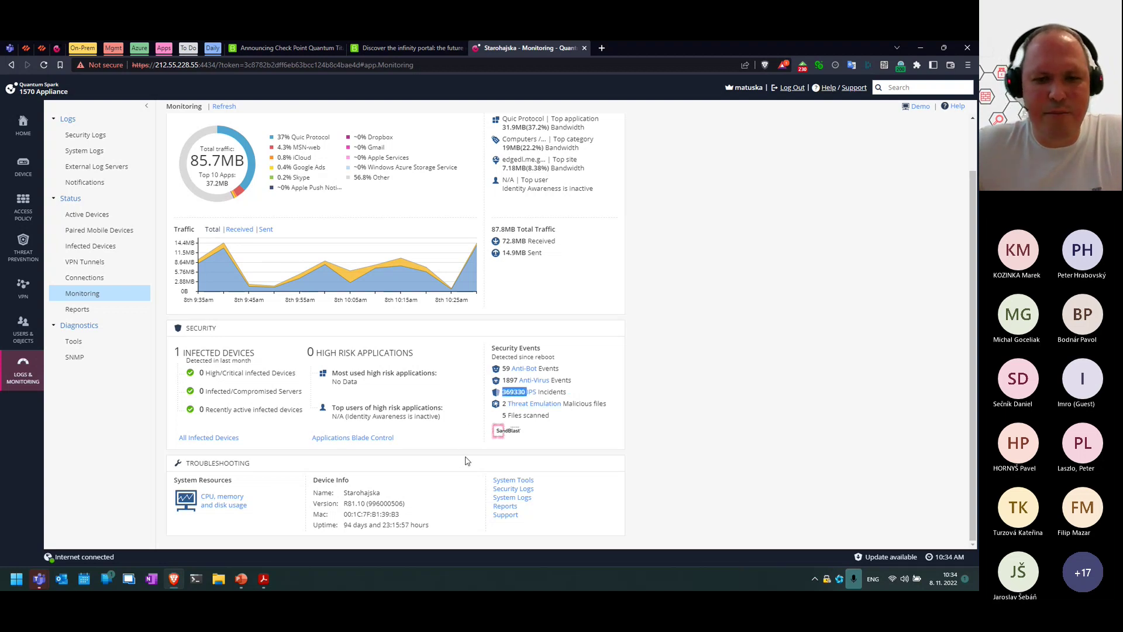
click(554, 390)
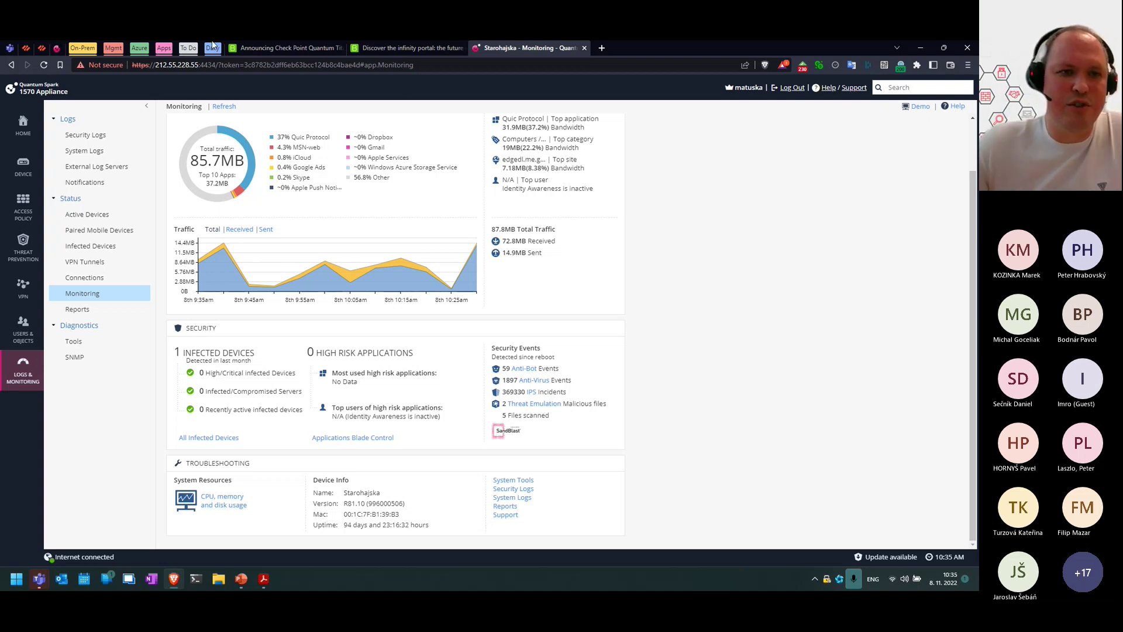
Step: Switch to the Palo Alto Networks WildFire documentation page on testing a sample malware file
click(26, 49)
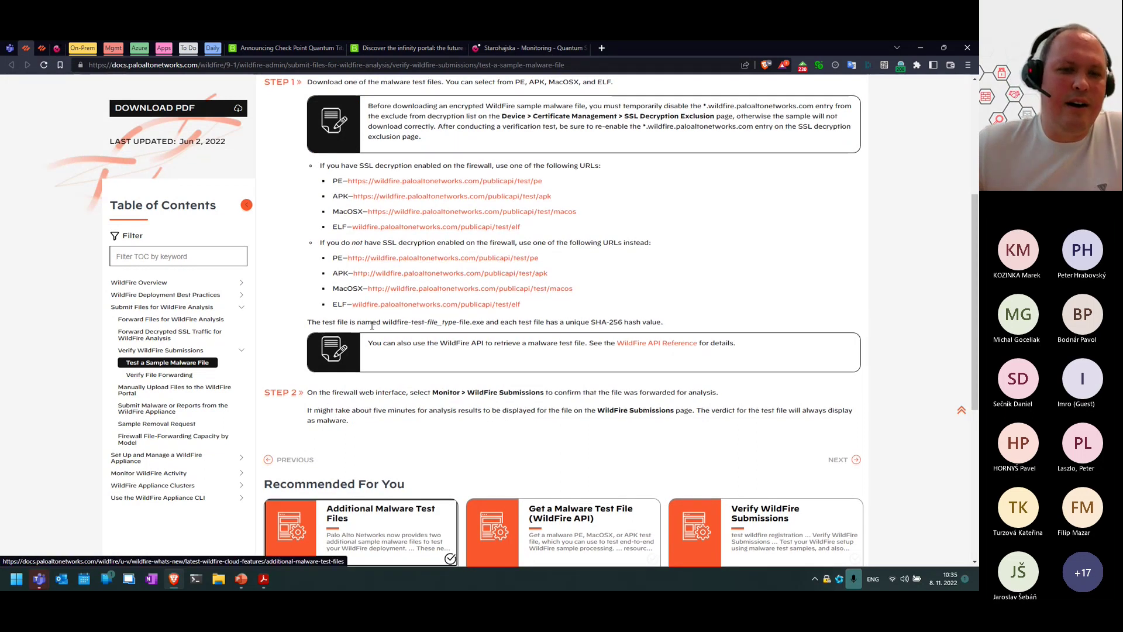
Step: Switch to the Check Point CheckMe page, accept the Terms and Conditions and start the security check for the Network target
scroll(278, 544, up, 1)
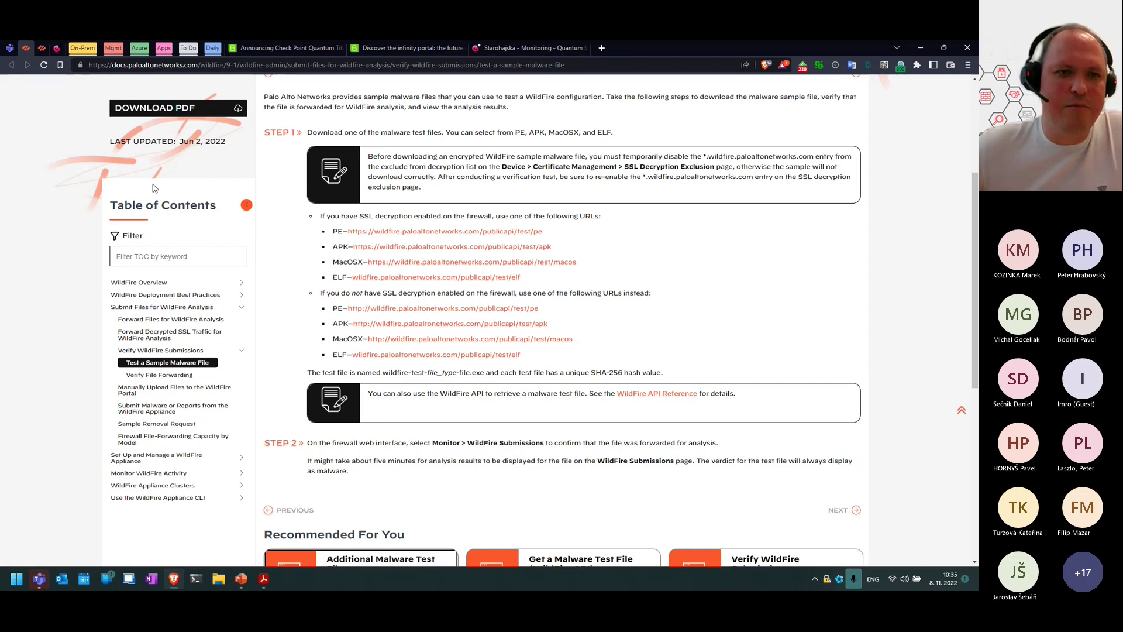
click(57, 49)
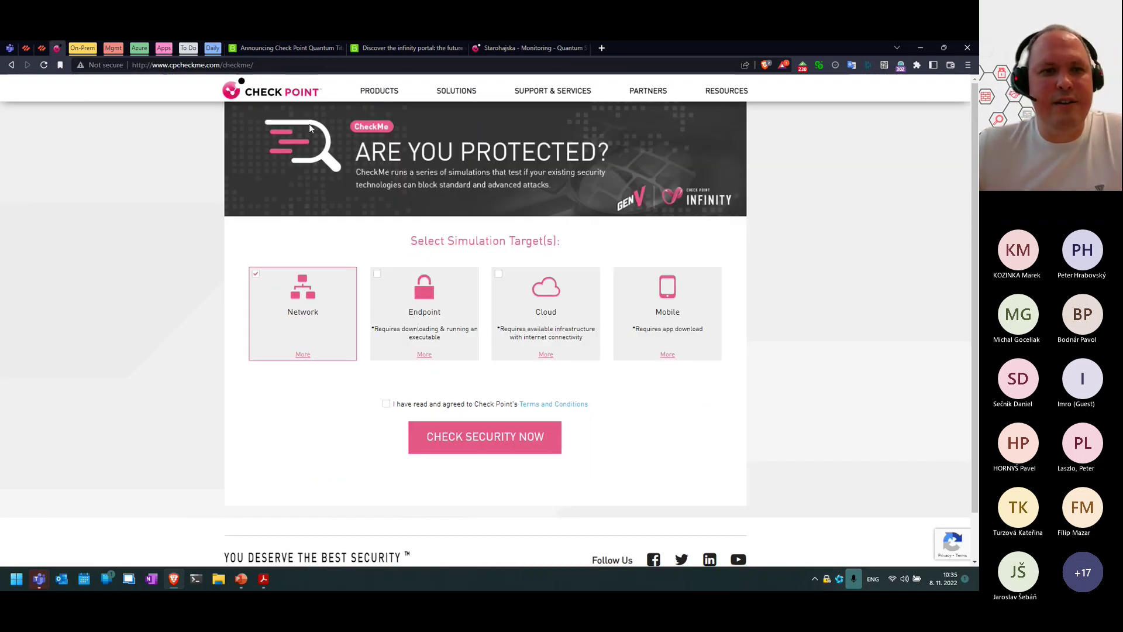
drag(219, 65, 153, 65)
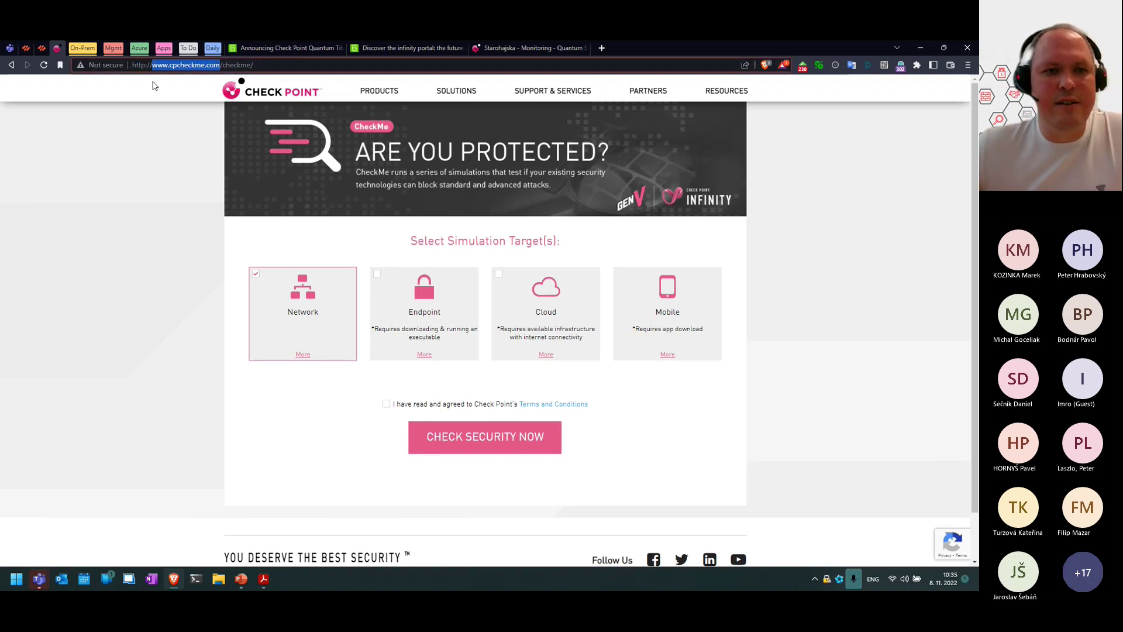
click(170, 341)
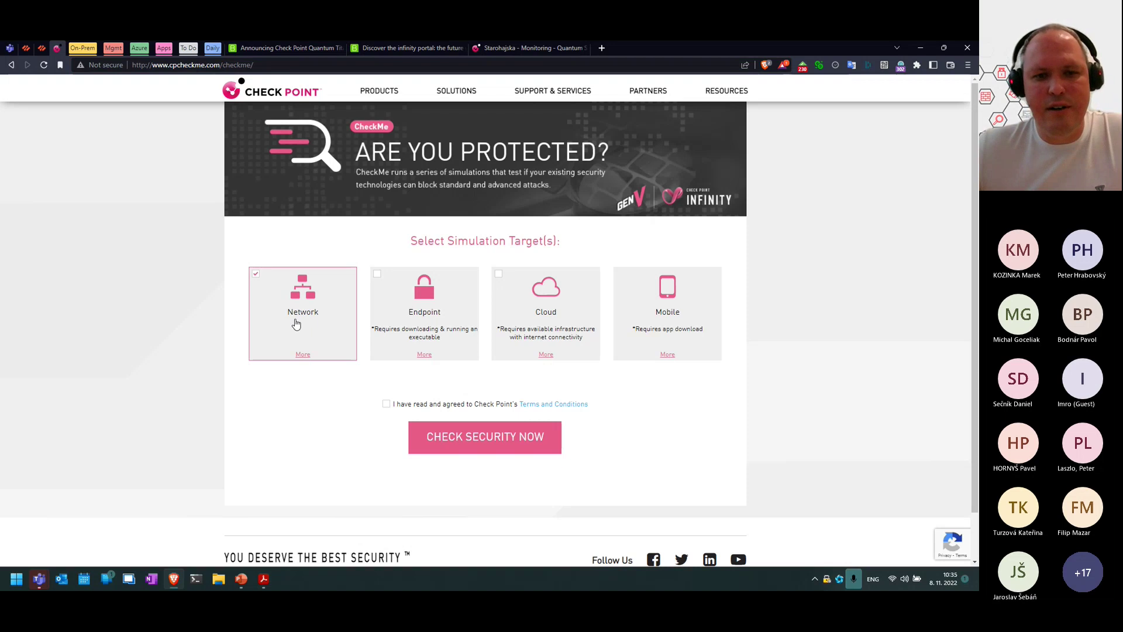
click(386, 404)
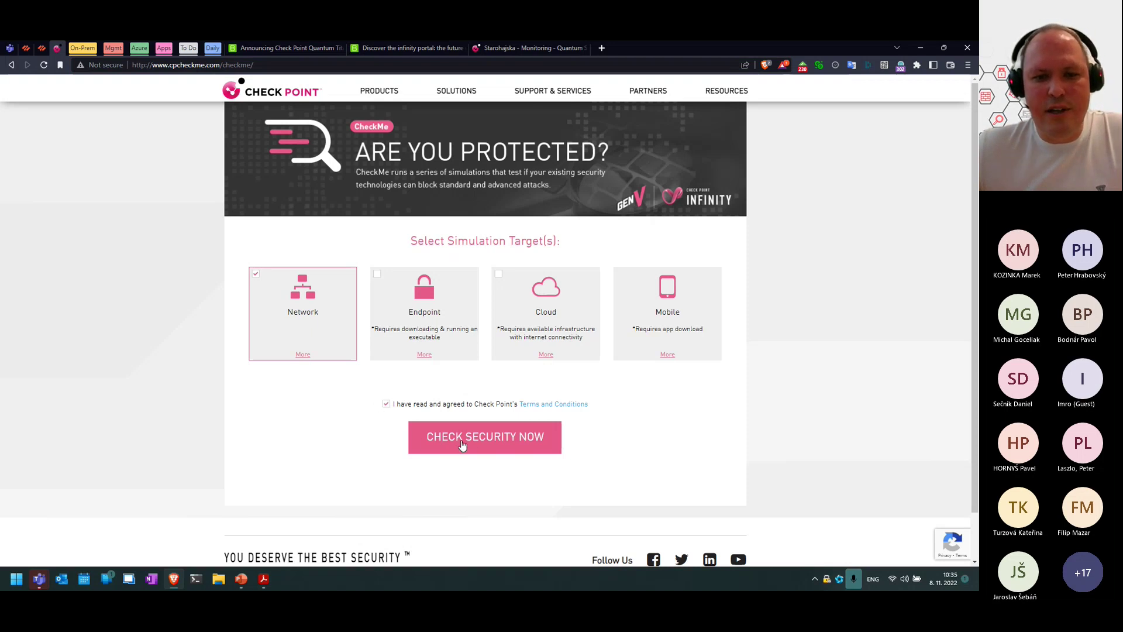
click(461, 444)
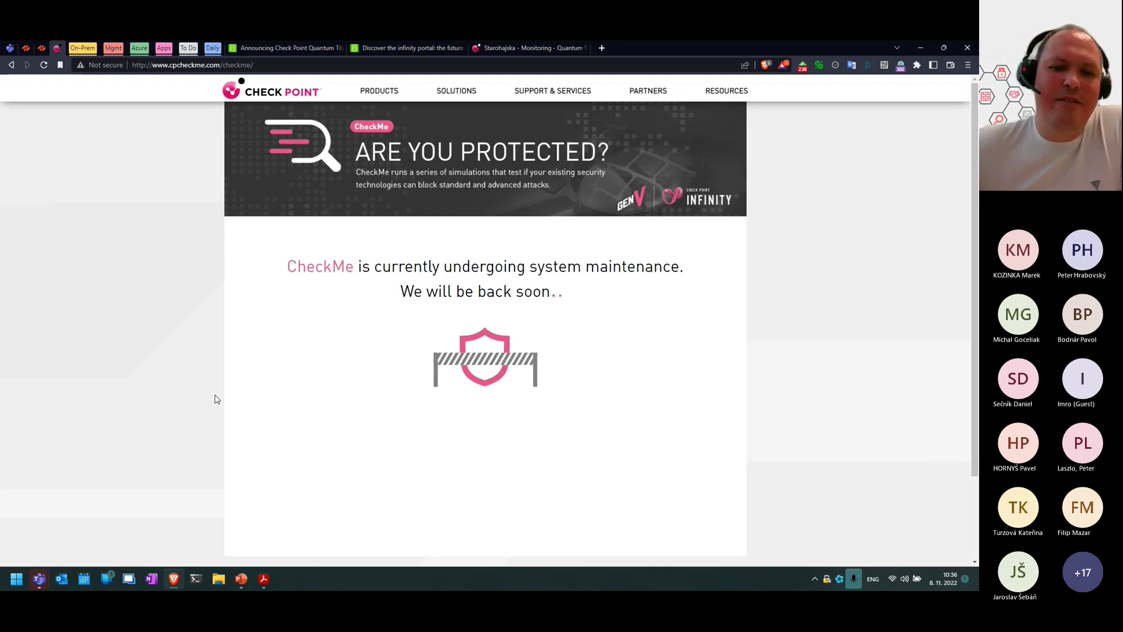
scroll(217, 417, down, 1)
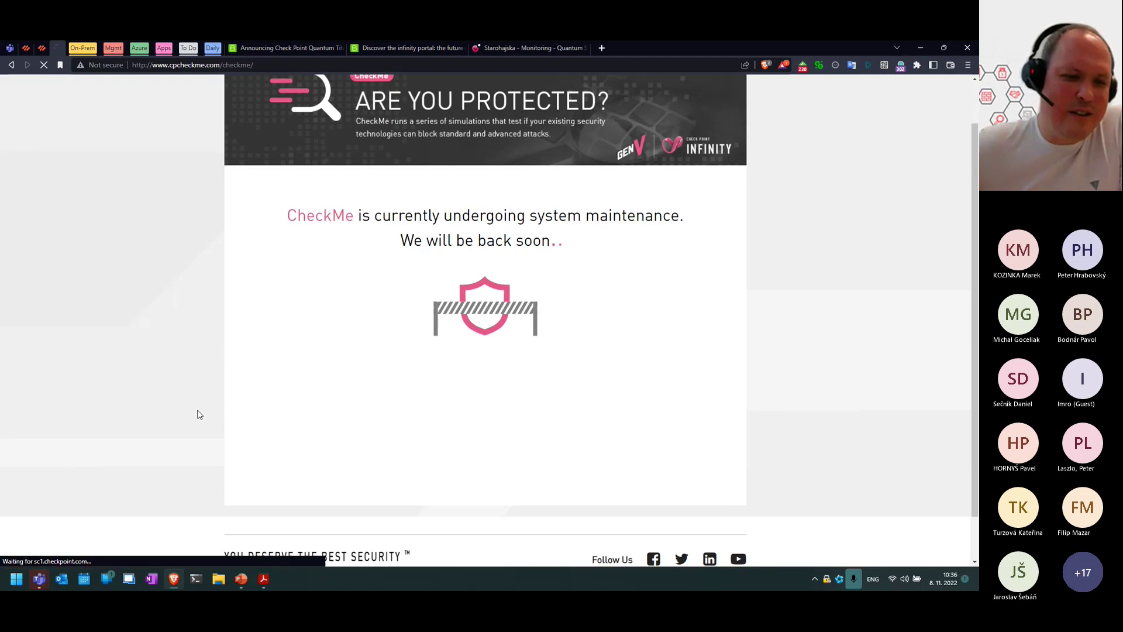
key(F5)
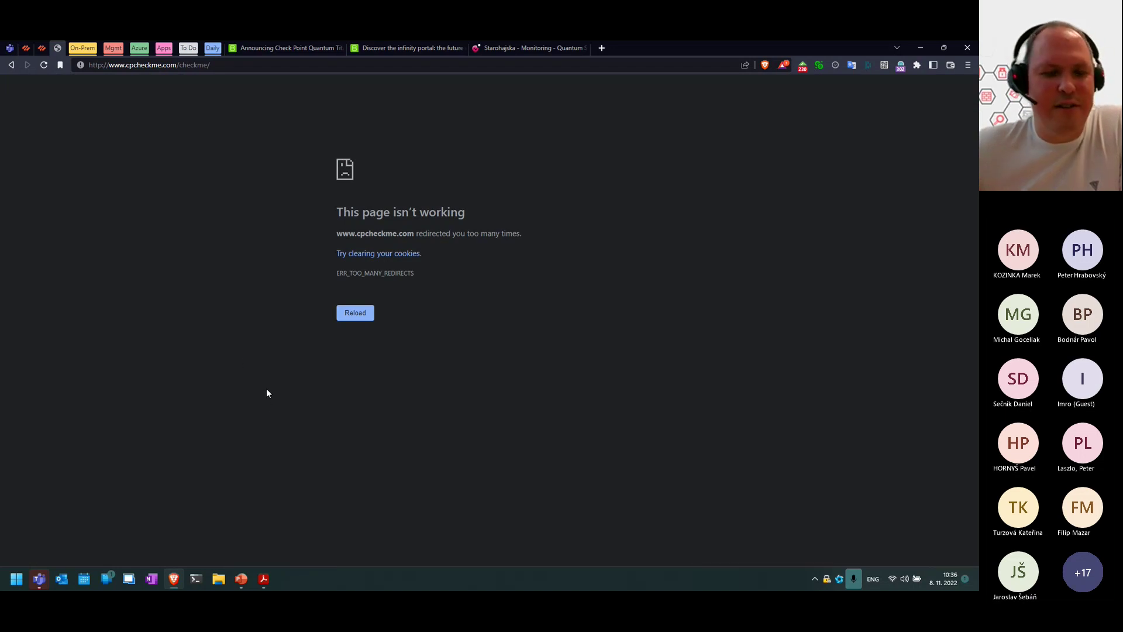
key(F5)
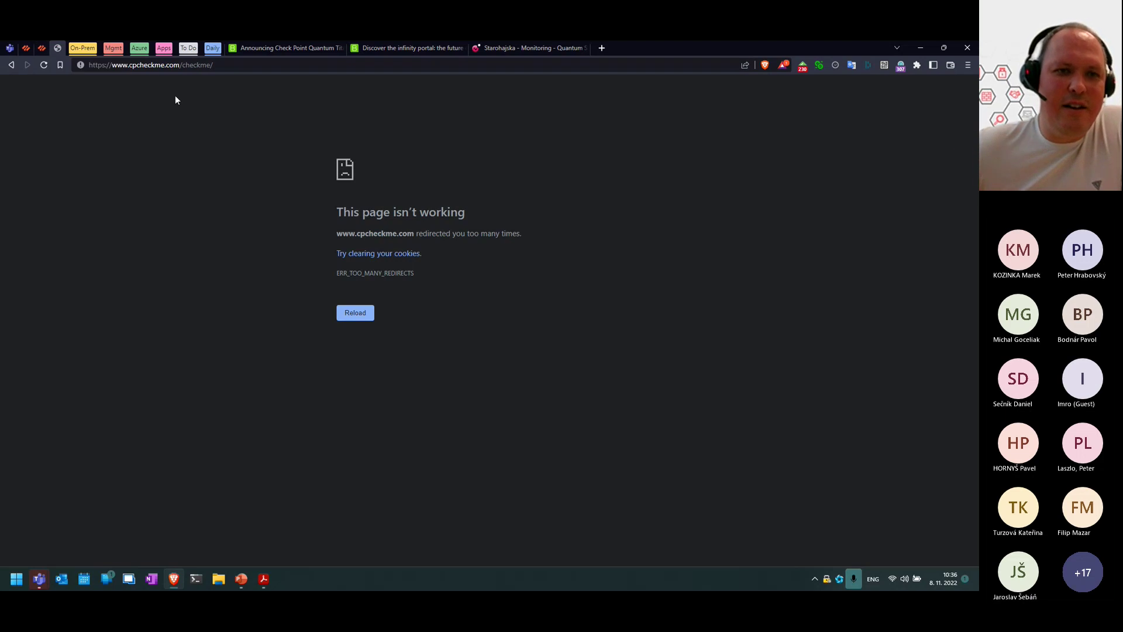
drag(177, 69, 80, 59)
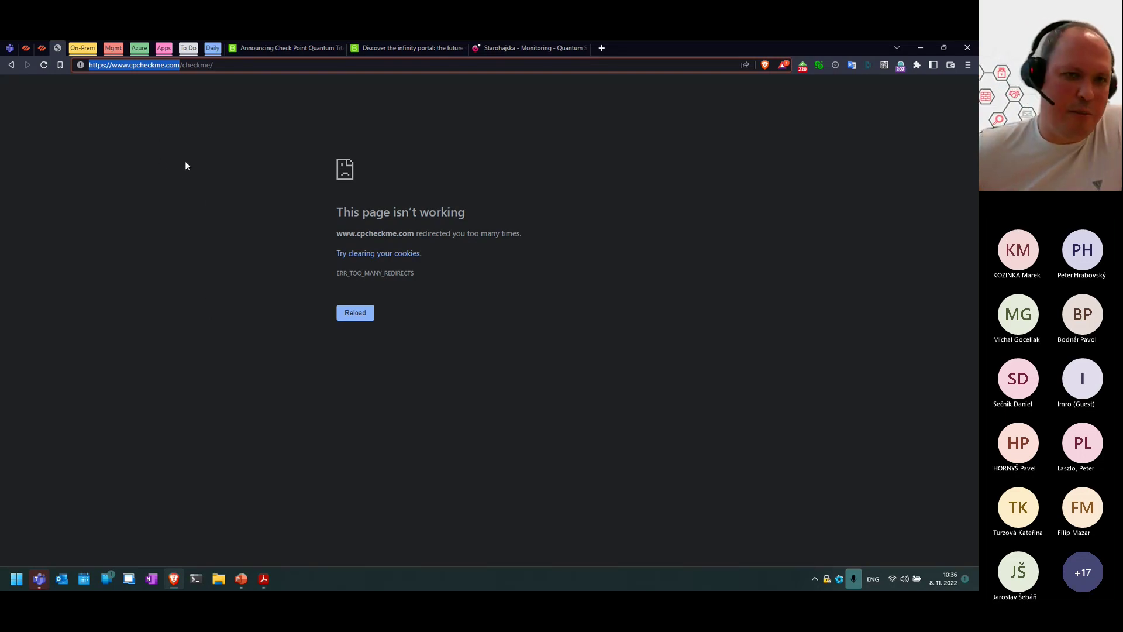
Step: Return to the Quantum Spark 1570 appliance's web interface and open its weekly report
click(520, 47)
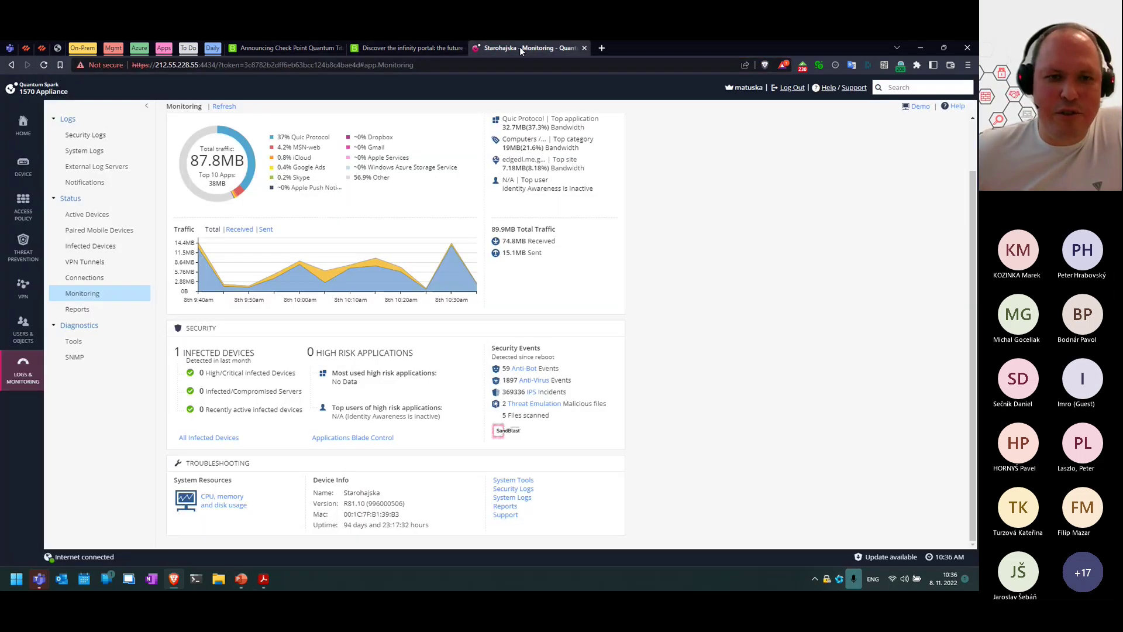
click(79, 310)
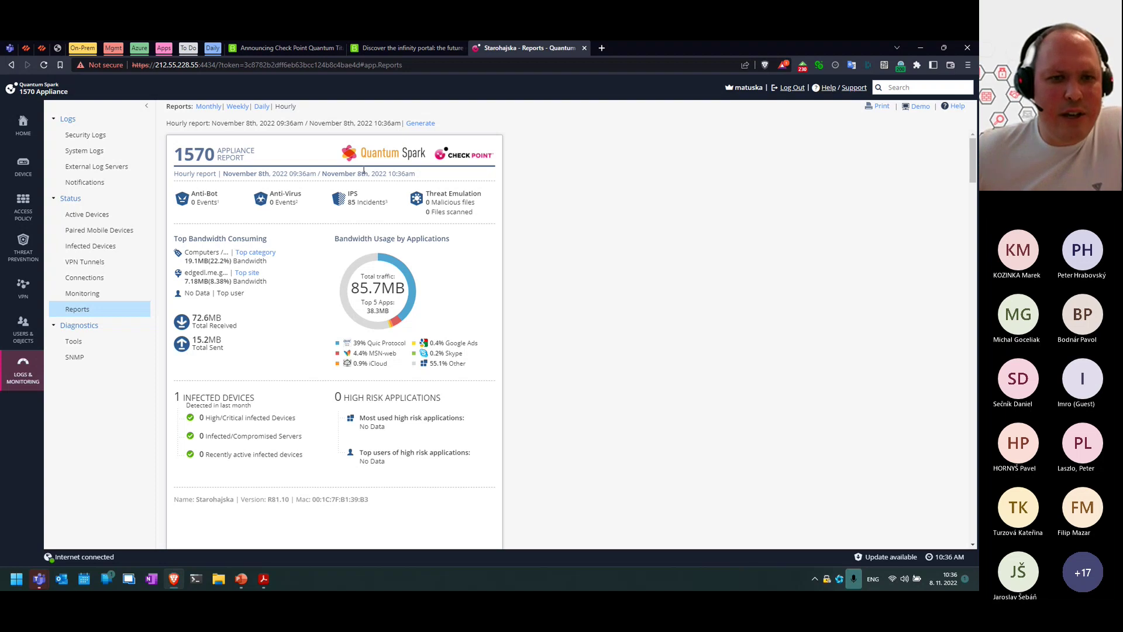
click(238, 107)
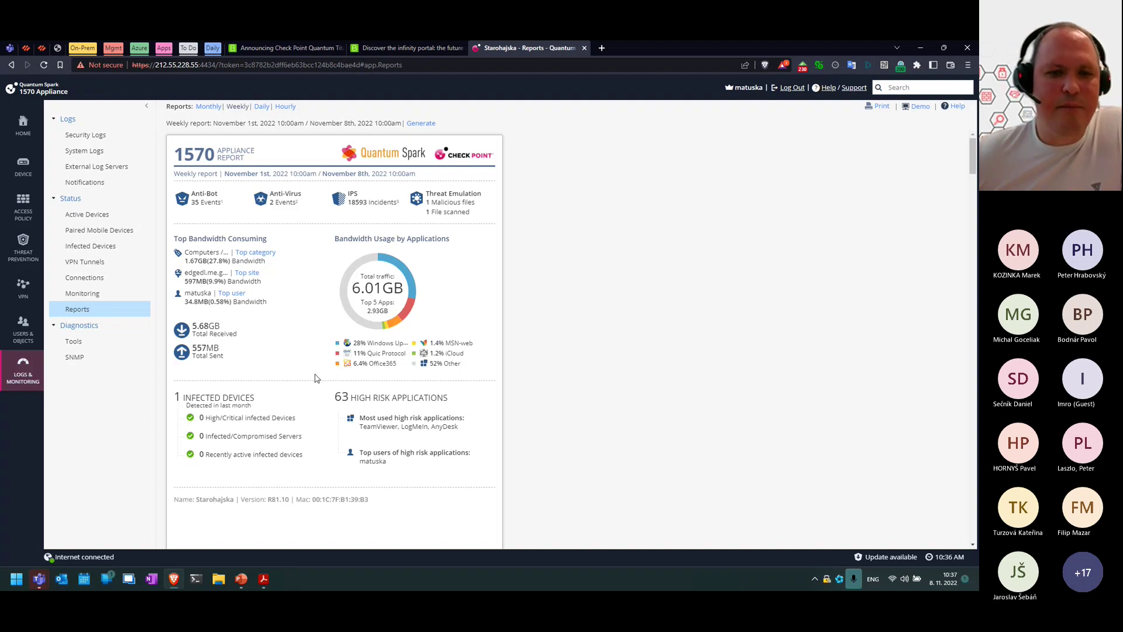
Step: Examine the weekly report's summary page, focusing on the high risk applications and the top user's bandwidth
scroll(294, 391, down, 1)
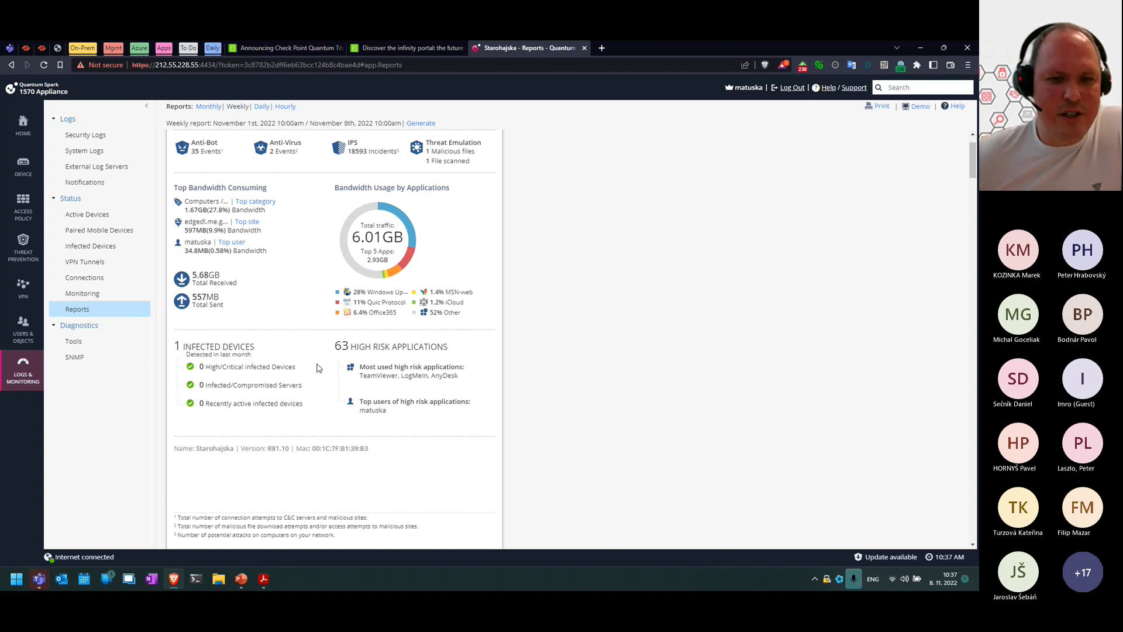
scroll(444, 398, down, 2)
scroll(434, 389, up, 2)
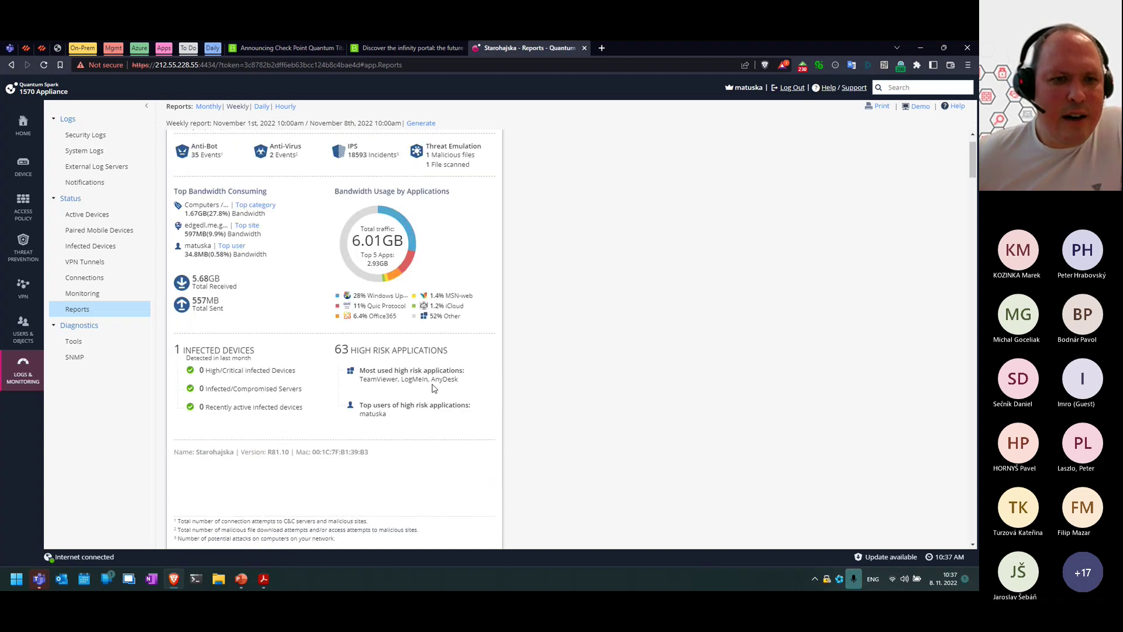
scroll(434, 388, up, 1)
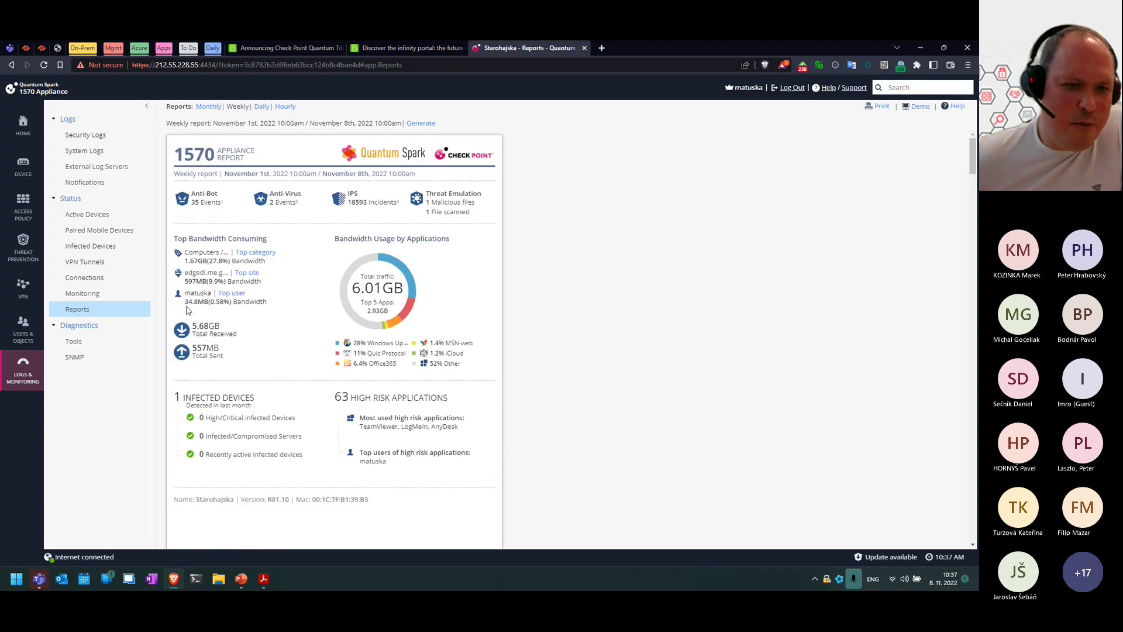
drag(265, 304, 181, 293)
click(286, 303)
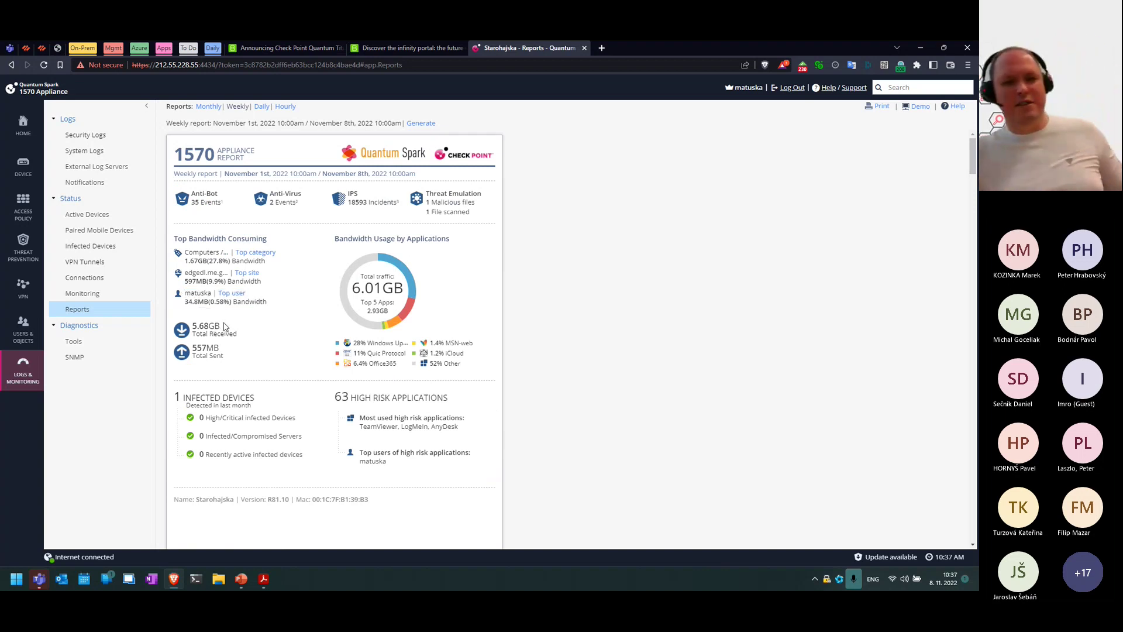
Step: Examine the weekly report's Network Usage charts and its Top Applications tables by bandwidth and sessions
scroll(280, 338, down, 3)
scroll(284, 335, down, 5)
scroll(393, 358, down, 5)
scroll(547, 385, down, 1)
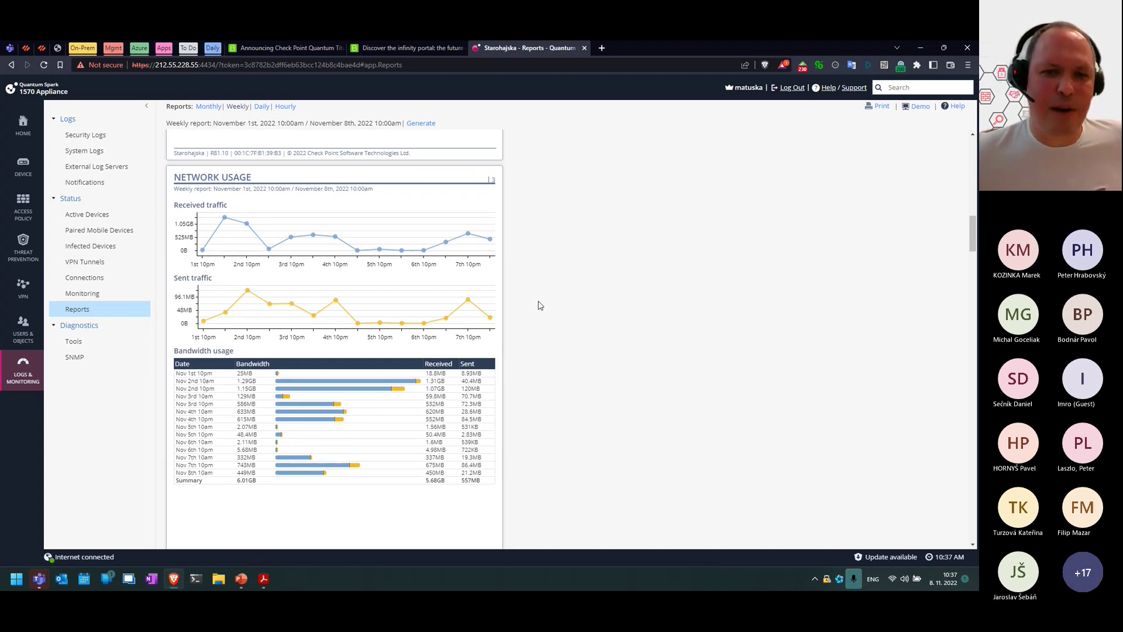
scroll(544, 301, down, 10)
scroll(548, 298, down, 3)
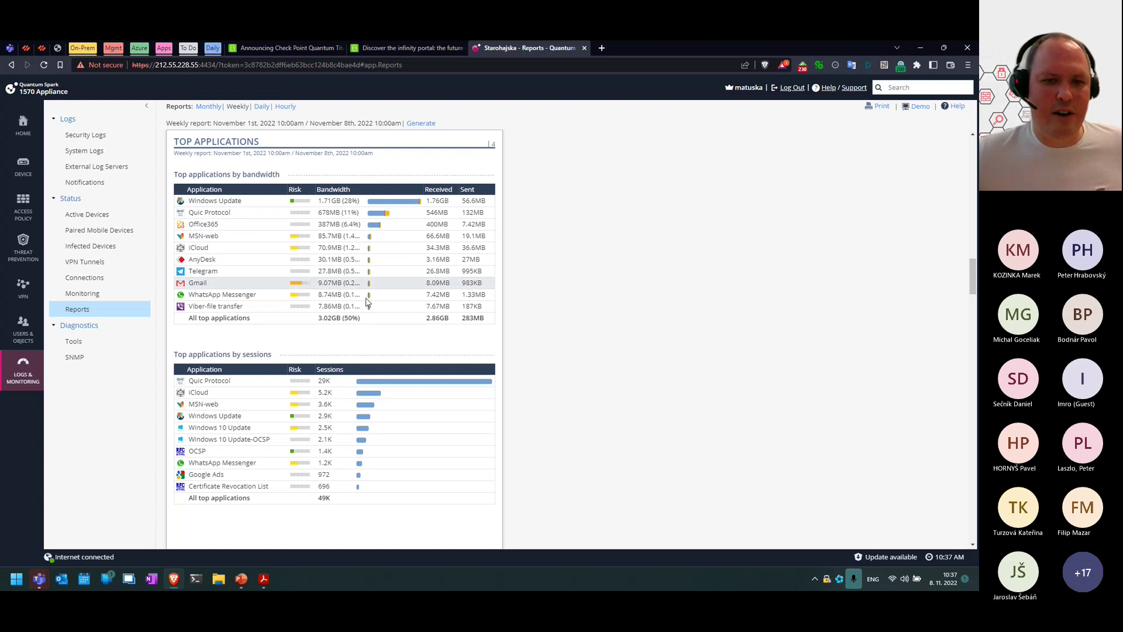
scroll(521, 385, down, 2)
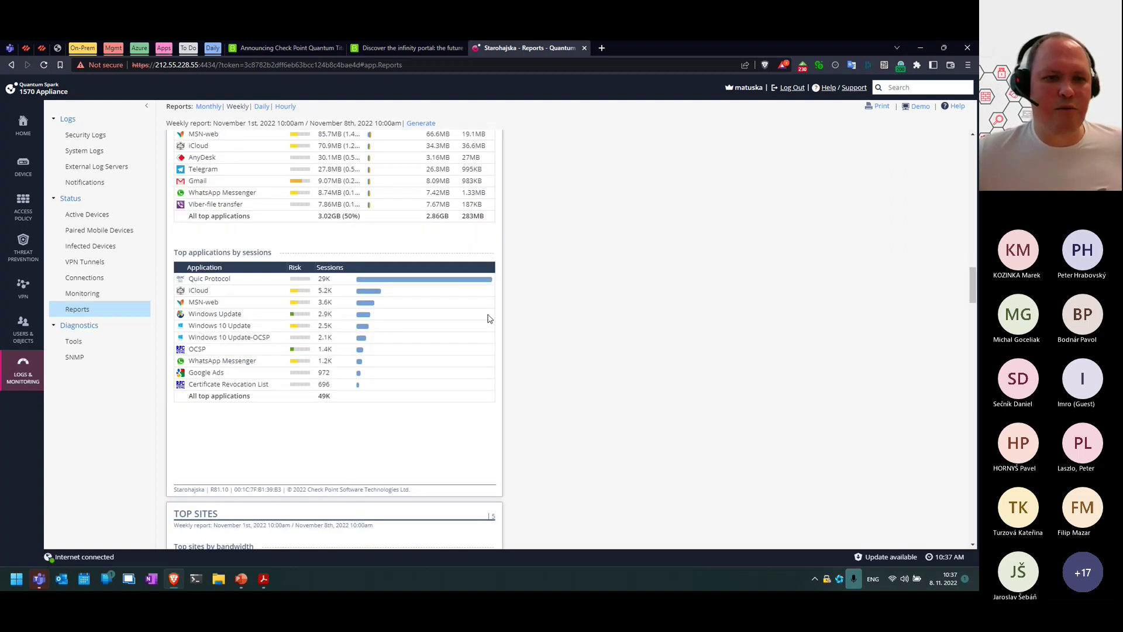
scroll(525, 318, up, 2)
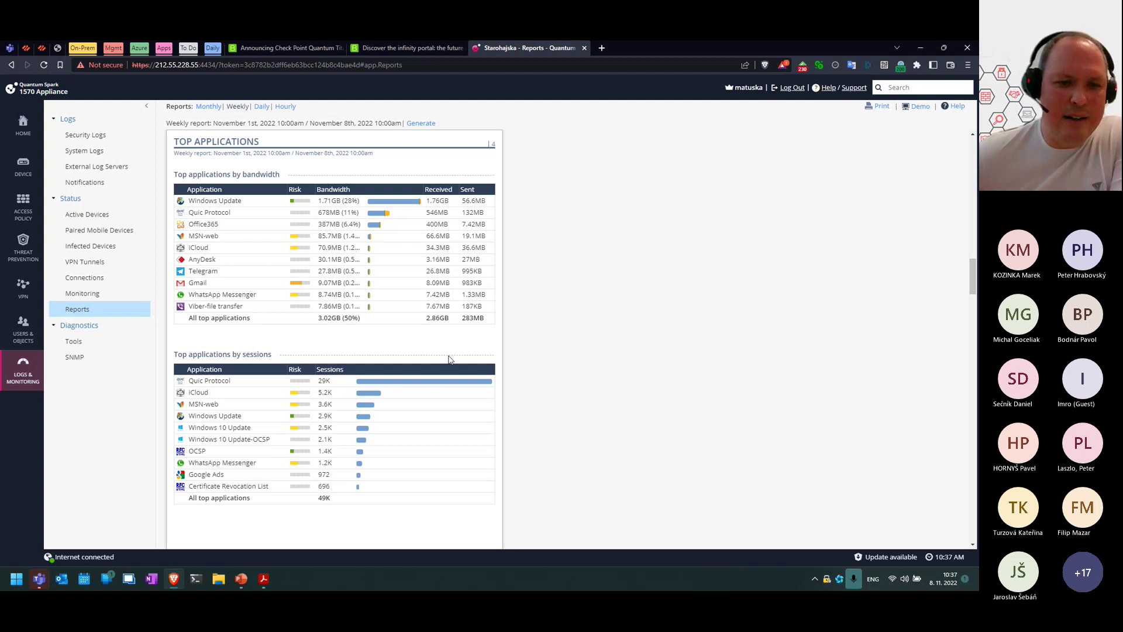
scroll(421, 363, down, 2)
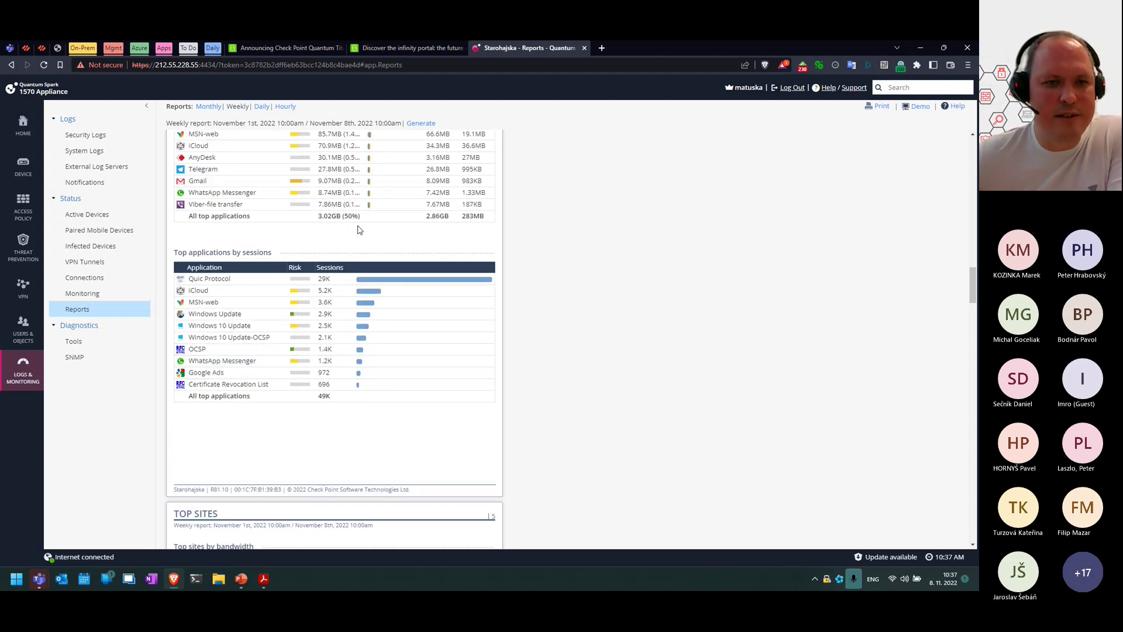
Step: Examine the Top Sites tables by bandwidth and sessions and highlight the ecasenka.sk entry under Top sites by sessions
scroll(476, 371, down, 3)
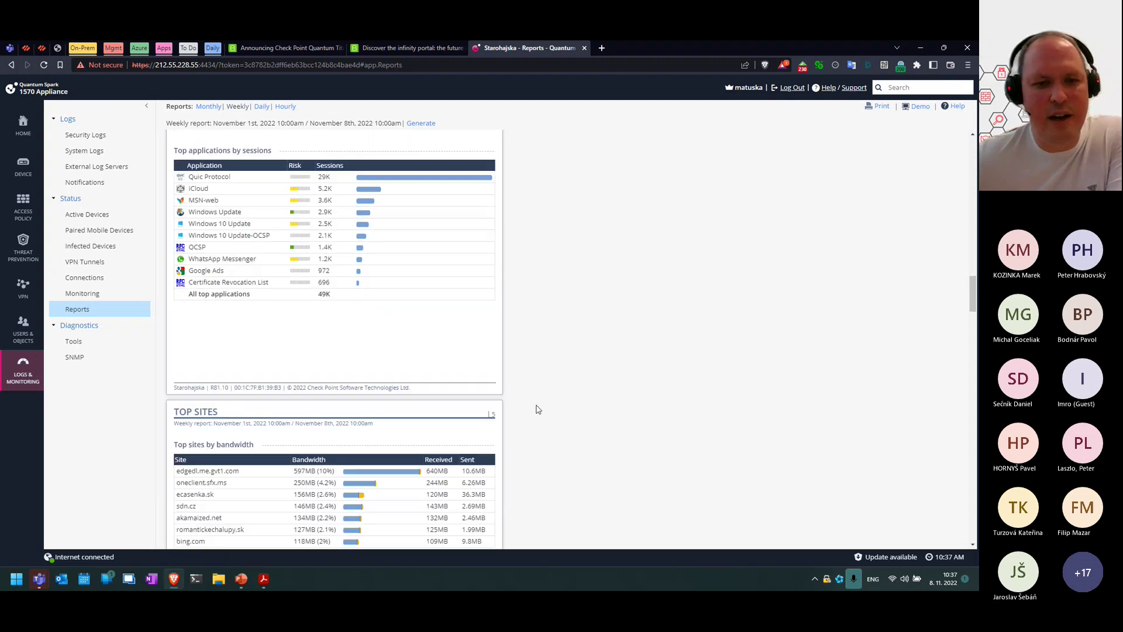
scroll(548, 408, down, 3)
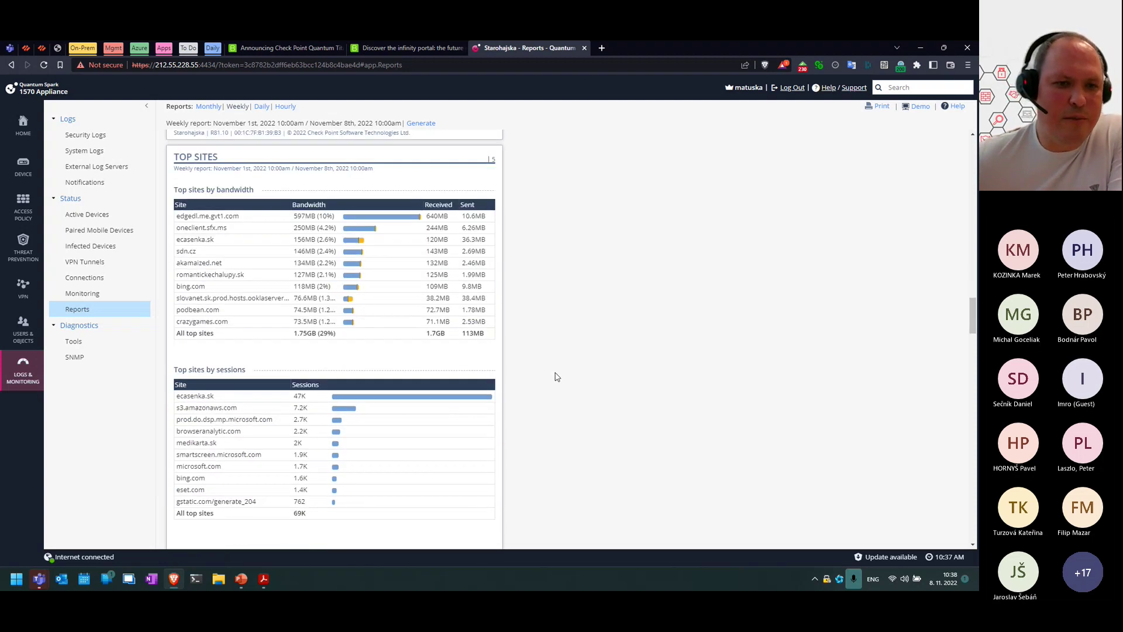
scroll(555, 375, down, 1)
scroll(562, 366, up, 1)
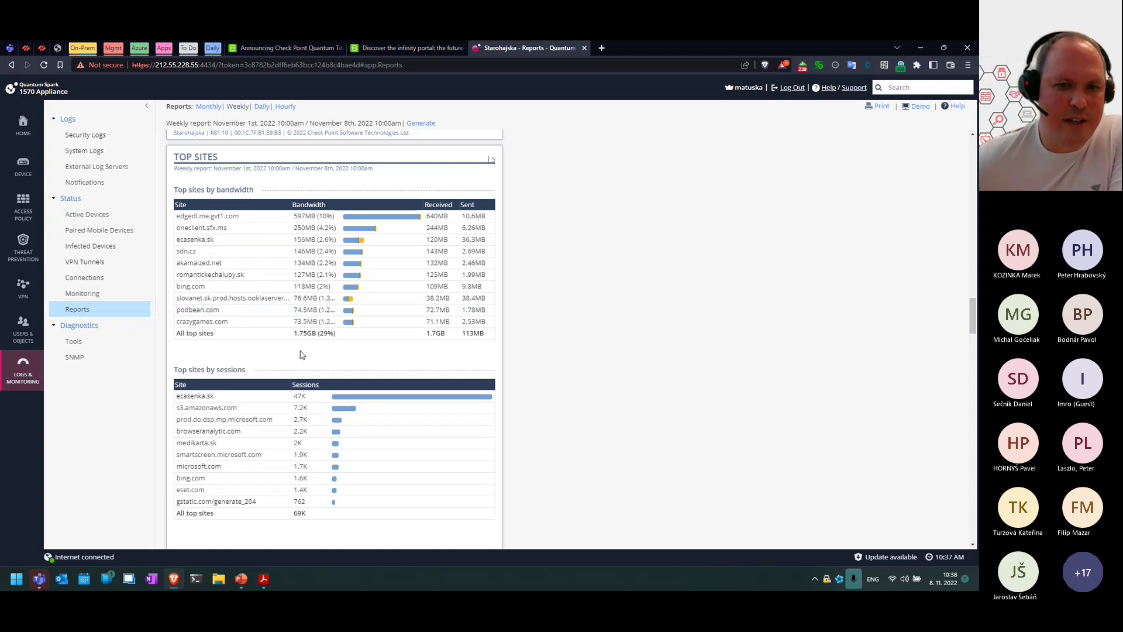
scroll(521, 399, down, 2)
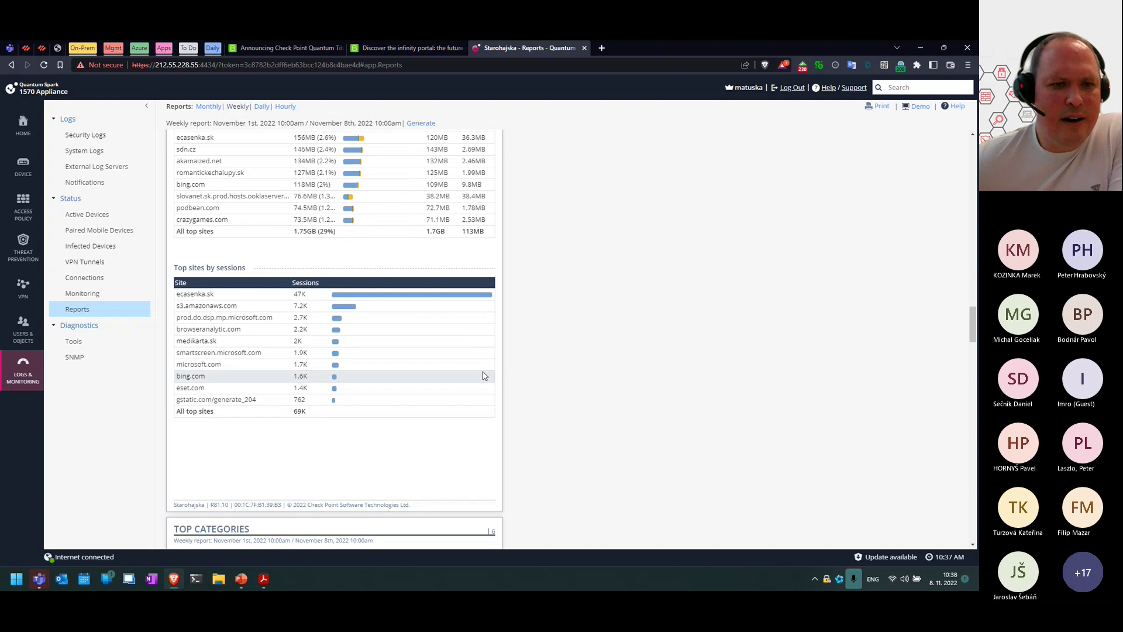
scroll(471, 366, down, 1)
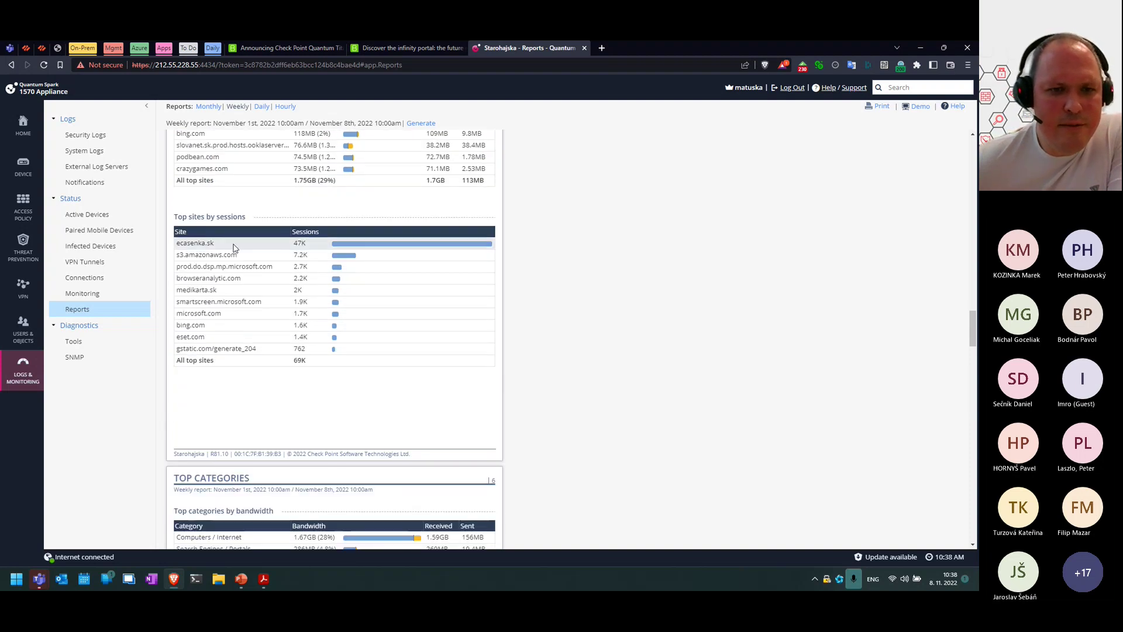
double_click(211, 245)
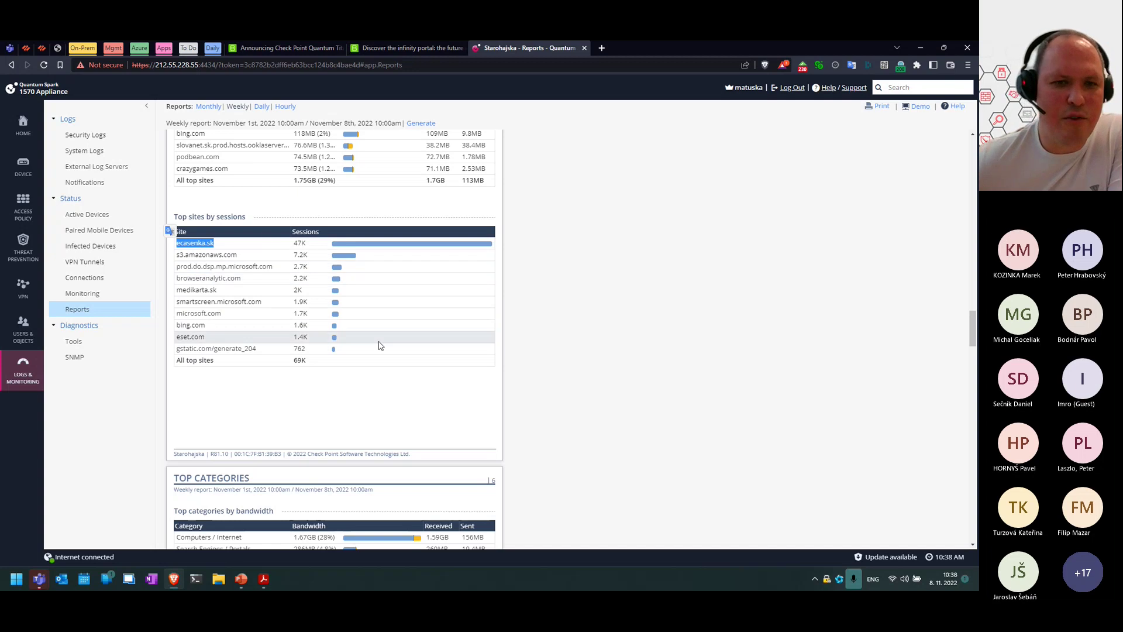
scroll(402, 405, down, 1)
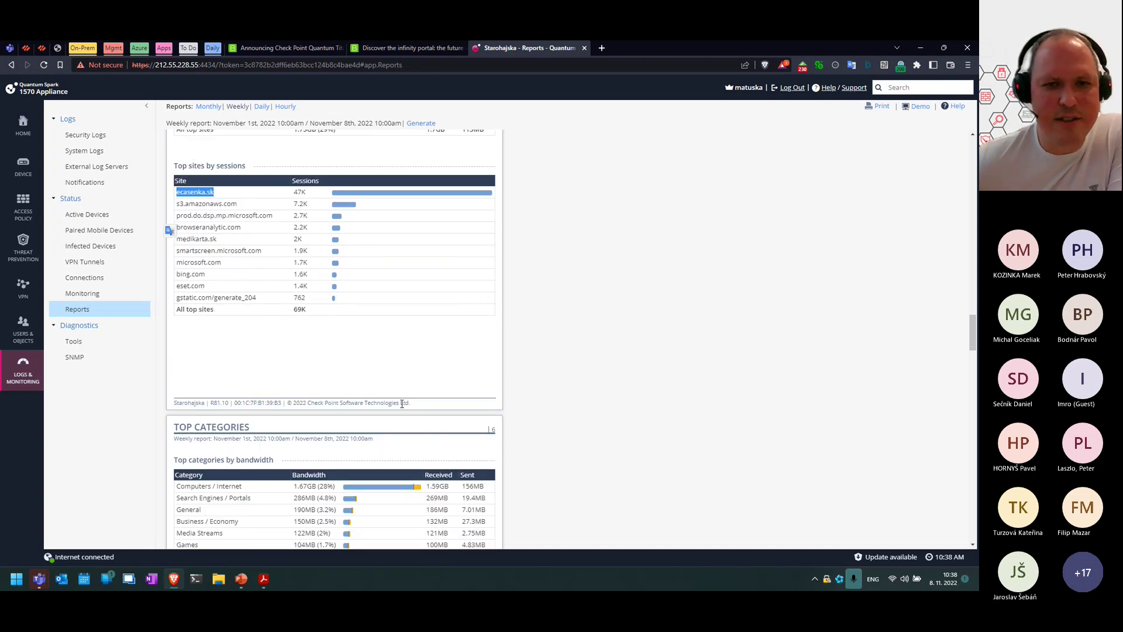
Step: Examine the weekly report's Top Categories and Top Users tables by bandwidth and sessions
scroll(399, 389, down, 4)
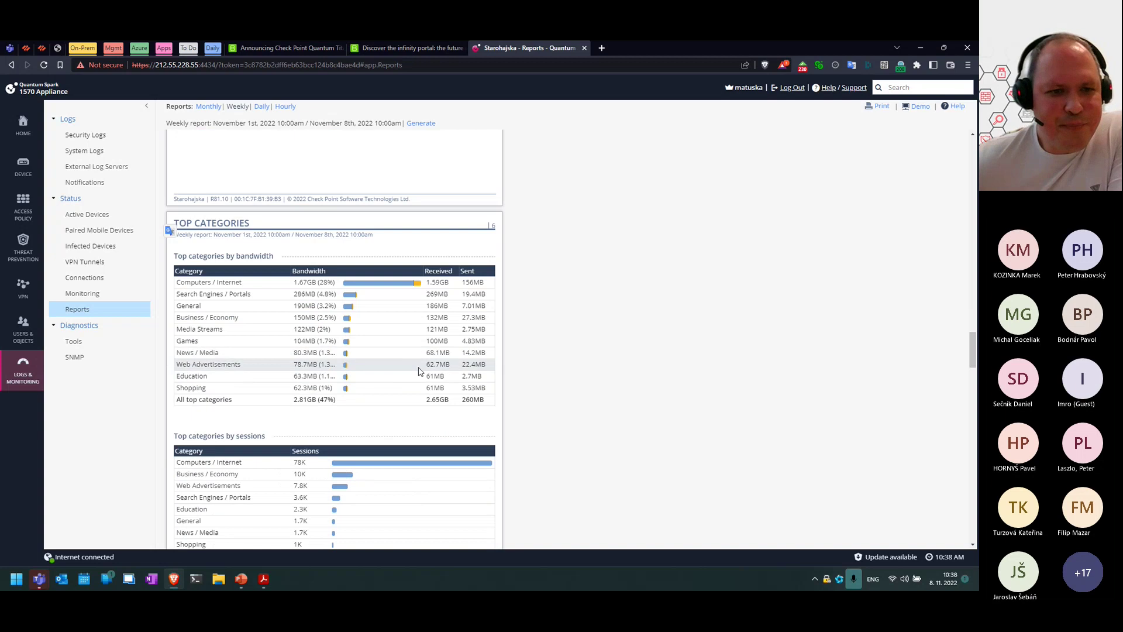
scroll(419, 370, down, 1)
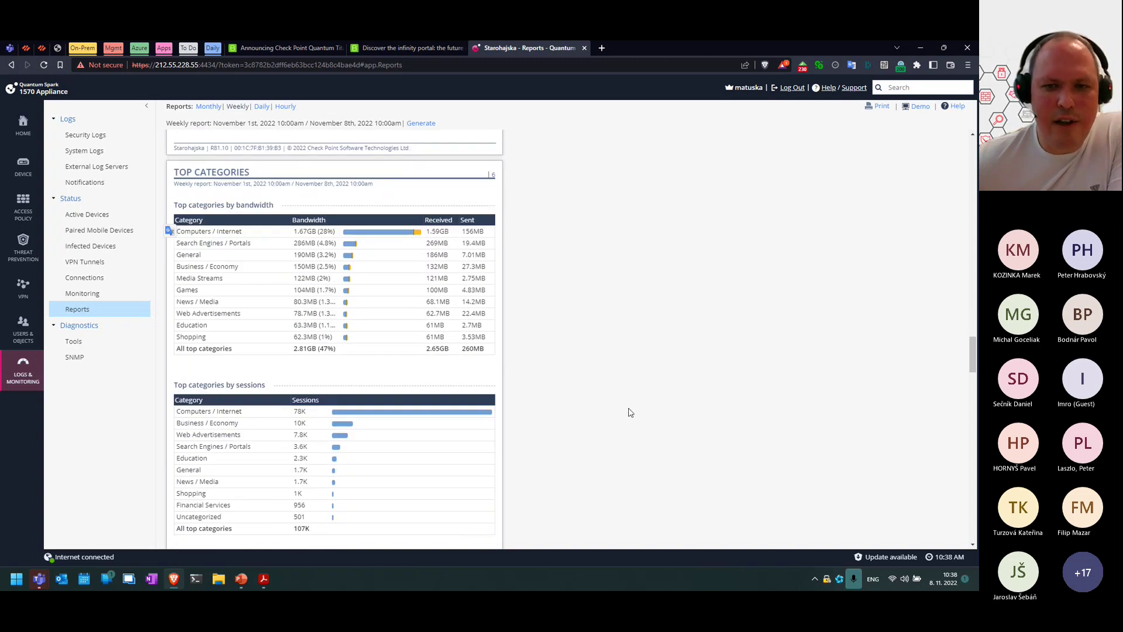
scroll(630, 408, down, 1)
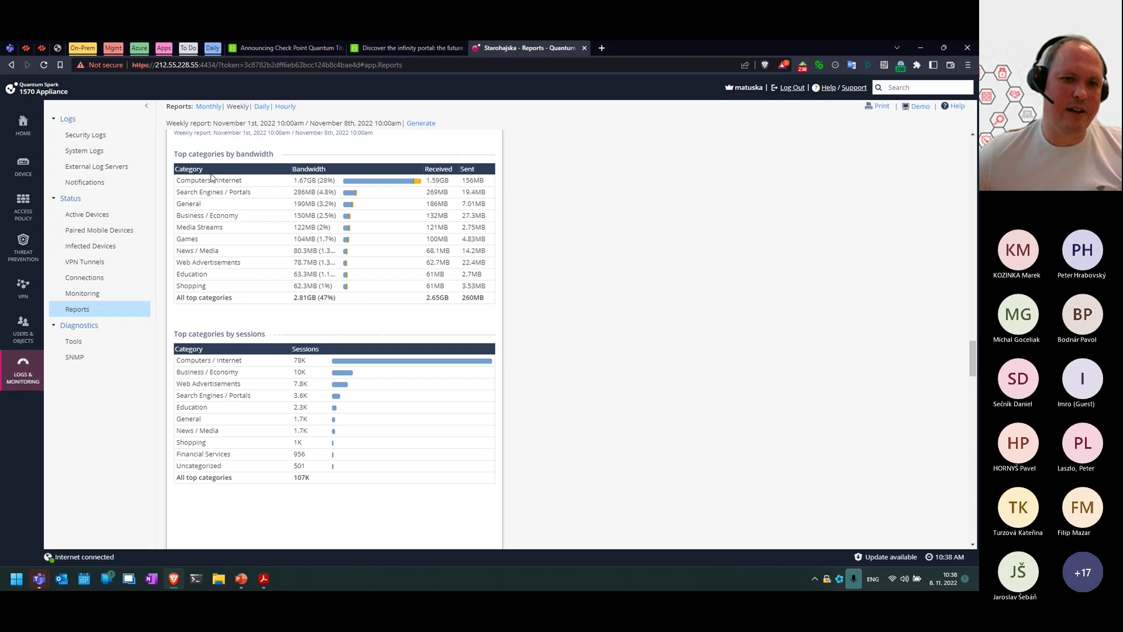
scroll(476, 316, down, 3)
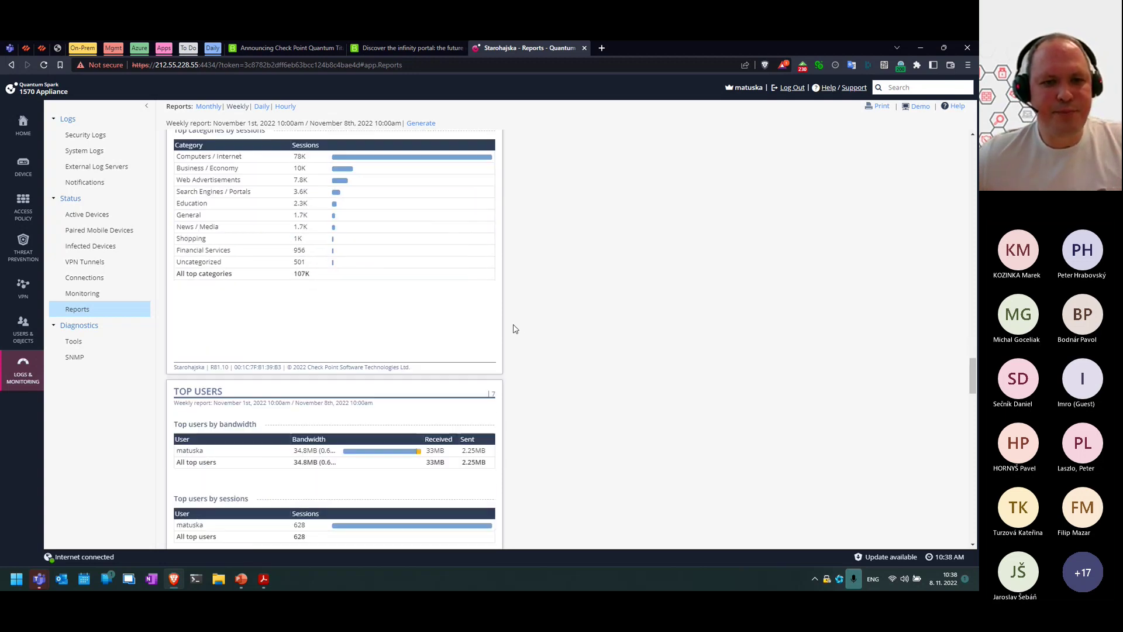
scroll(517, 323, down, 4)
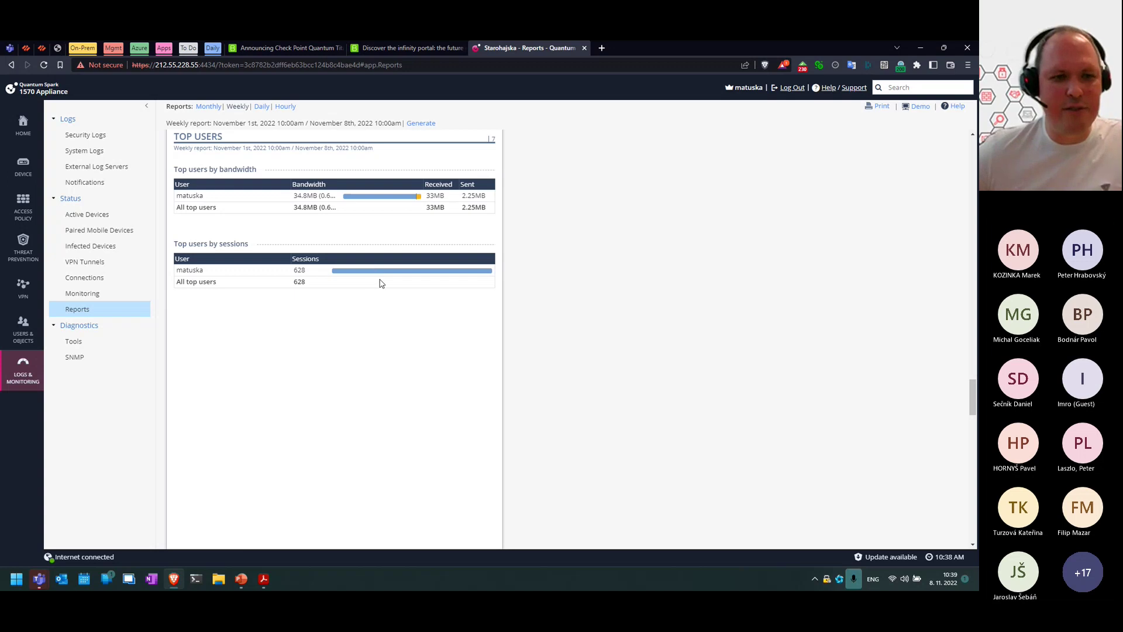
scroll(374, 299, down, 1)
scroll(355, 315, up, 2)
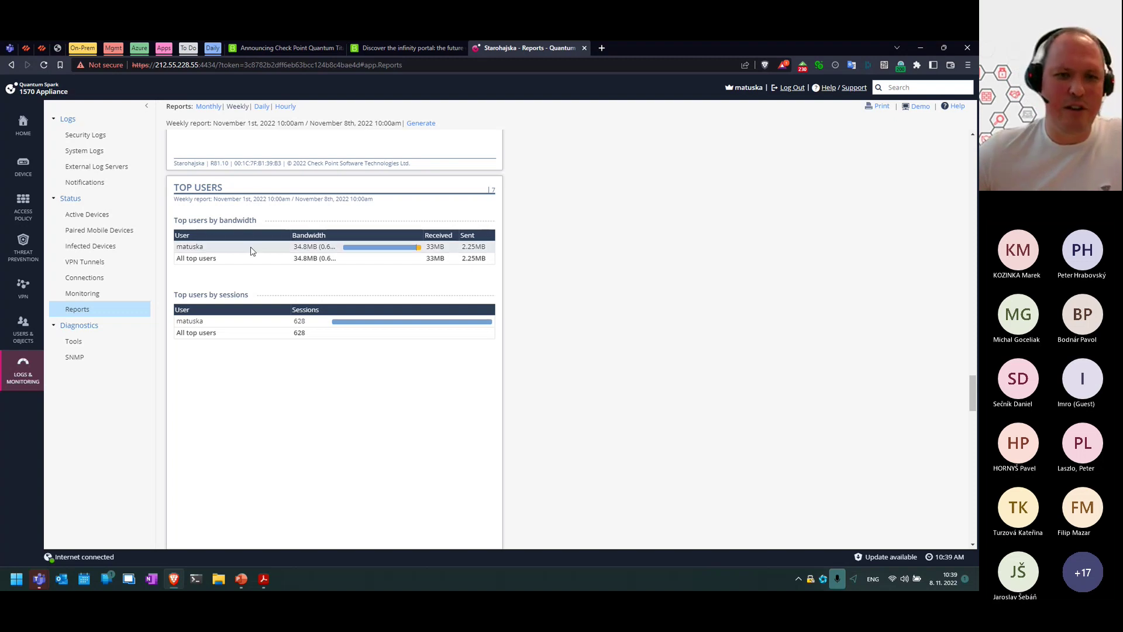
Step: Examine the weekly report's Security Events, Intrusions & Attacks Events and Infected Devices pages
scroll(292, 353, down, 1)
scroll(298, 355, down, 3)
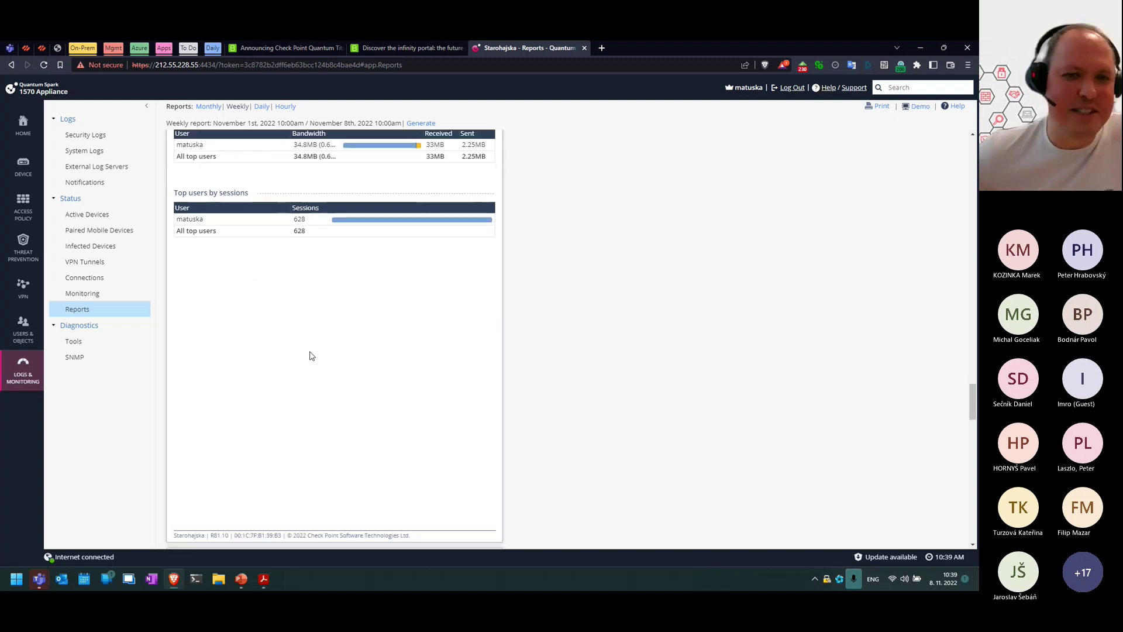
scroll(304, 353, down, 10)
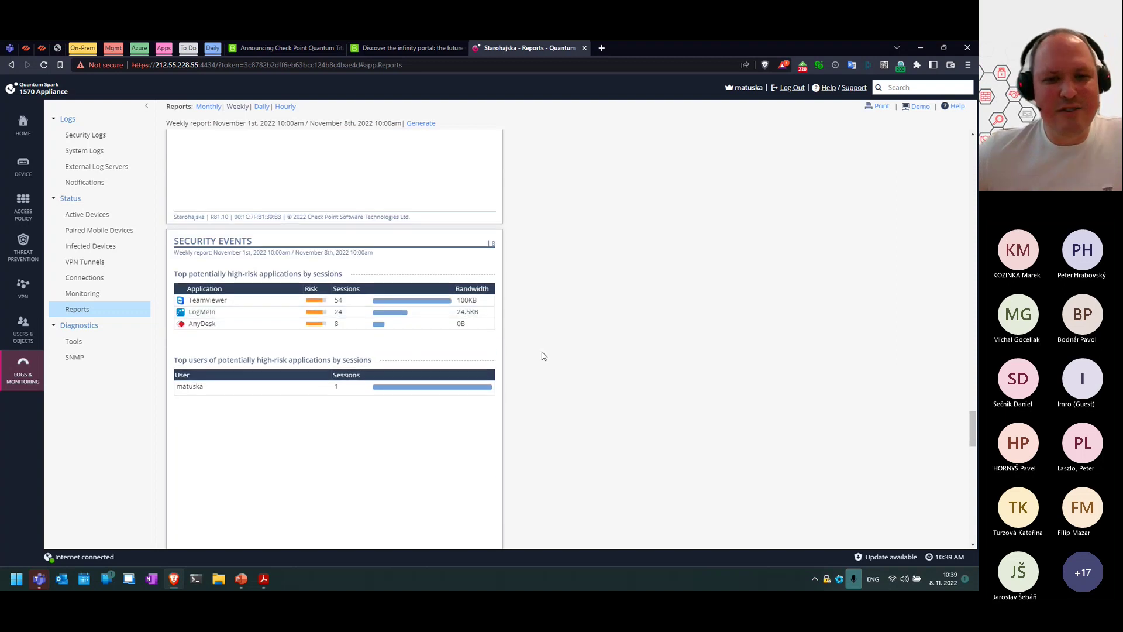
scroll(542, 357, down, 10)
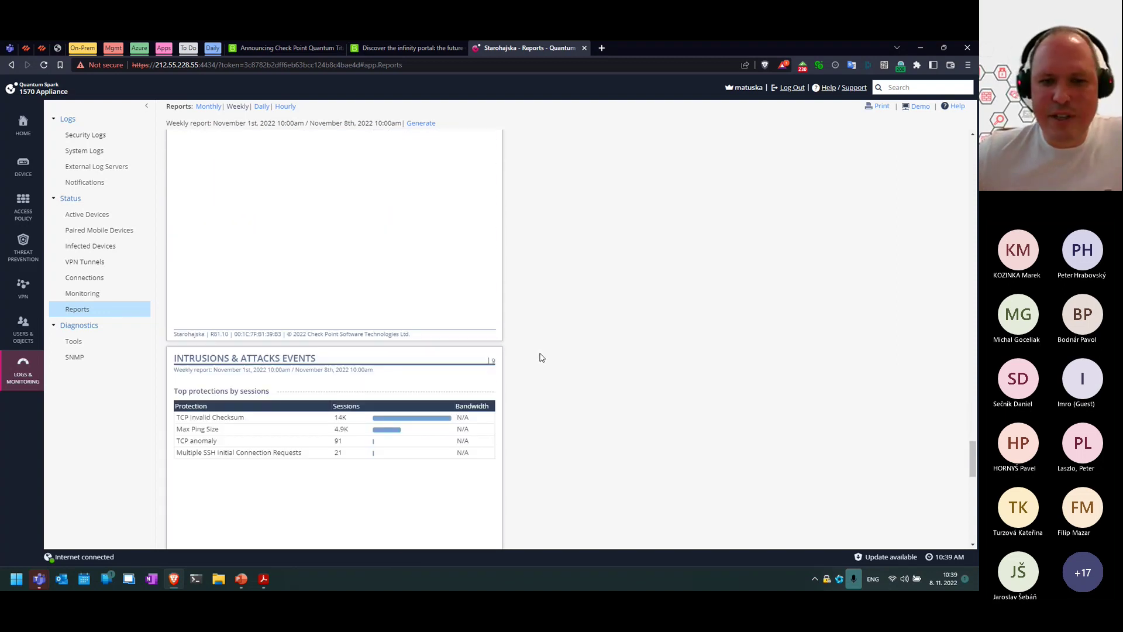
scroll(542, 357, down, 8)
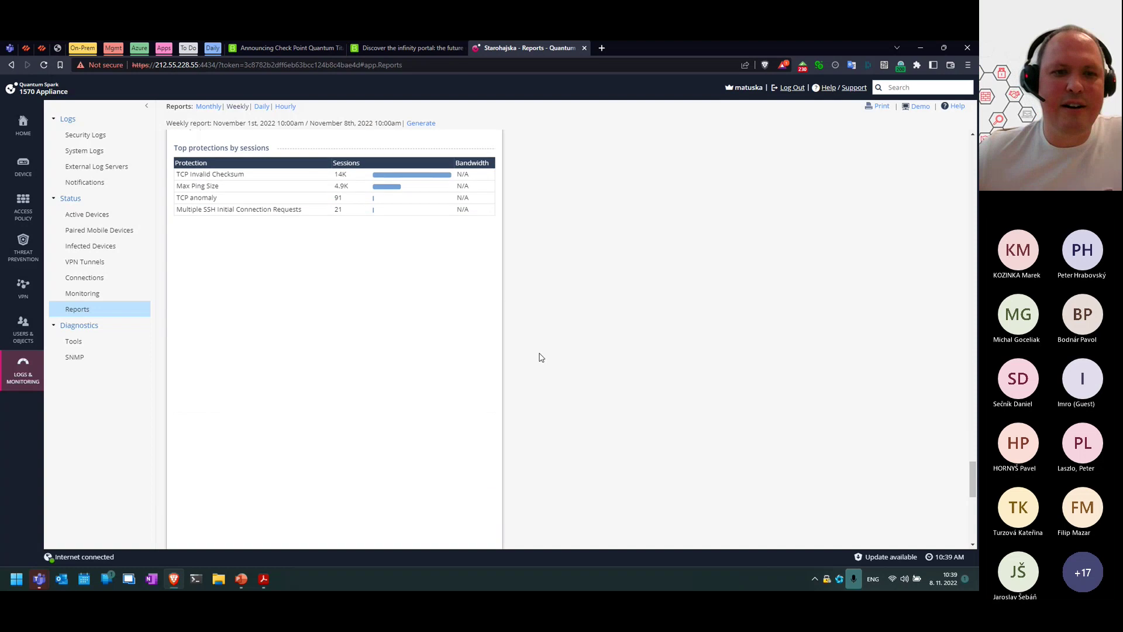
scroll(540, 357, down, 8)
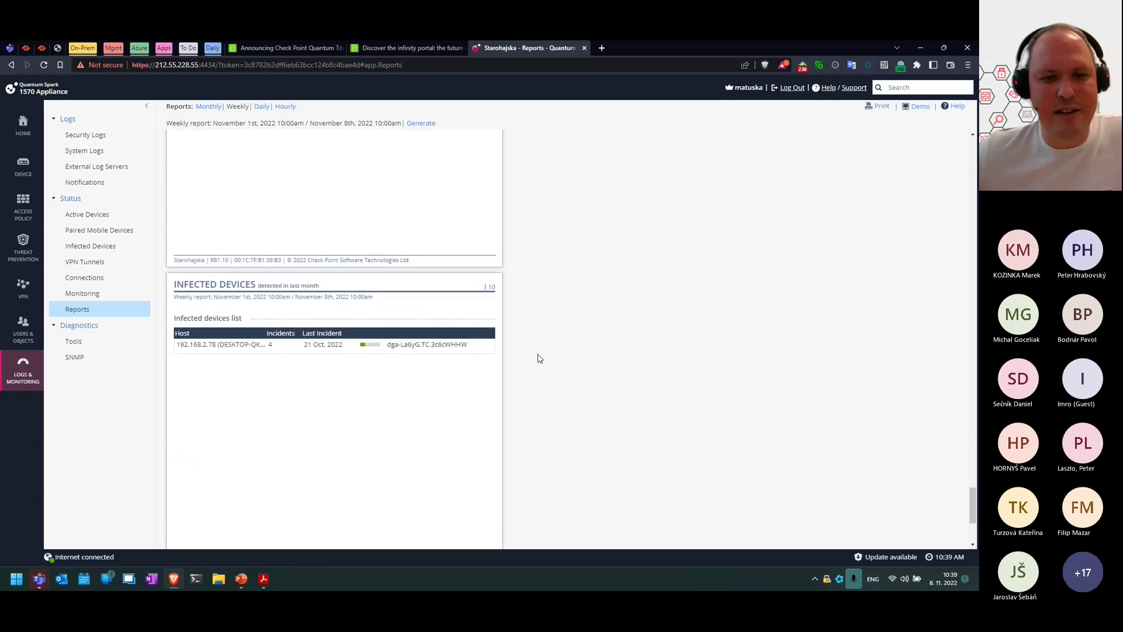
scroll(538, 358, down, 2)
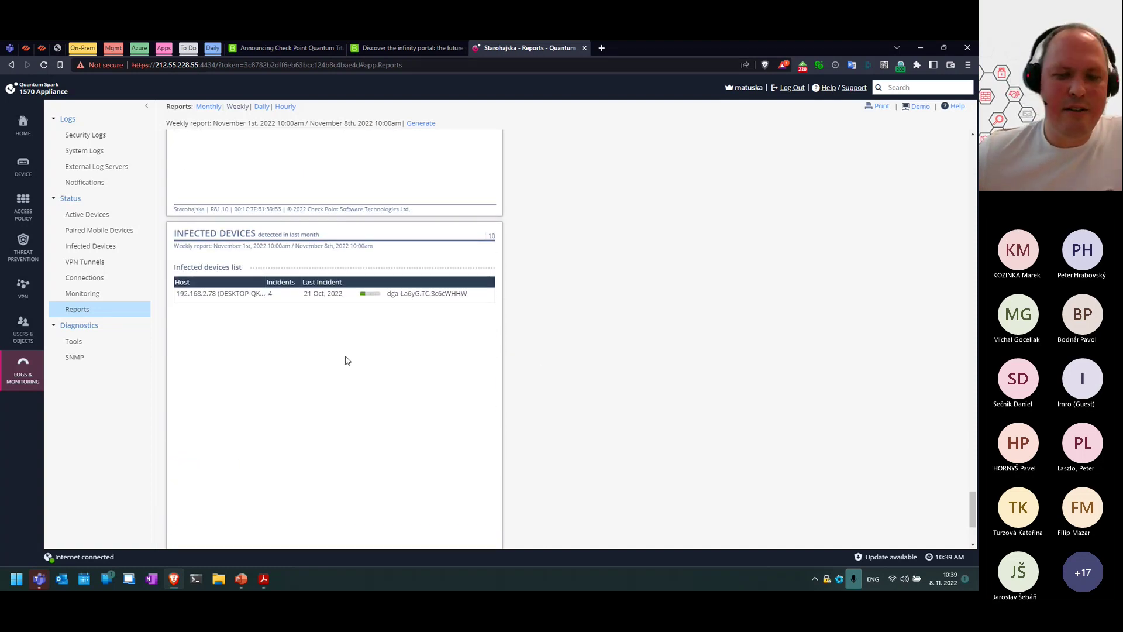
scroll(471, 389, down, 5)
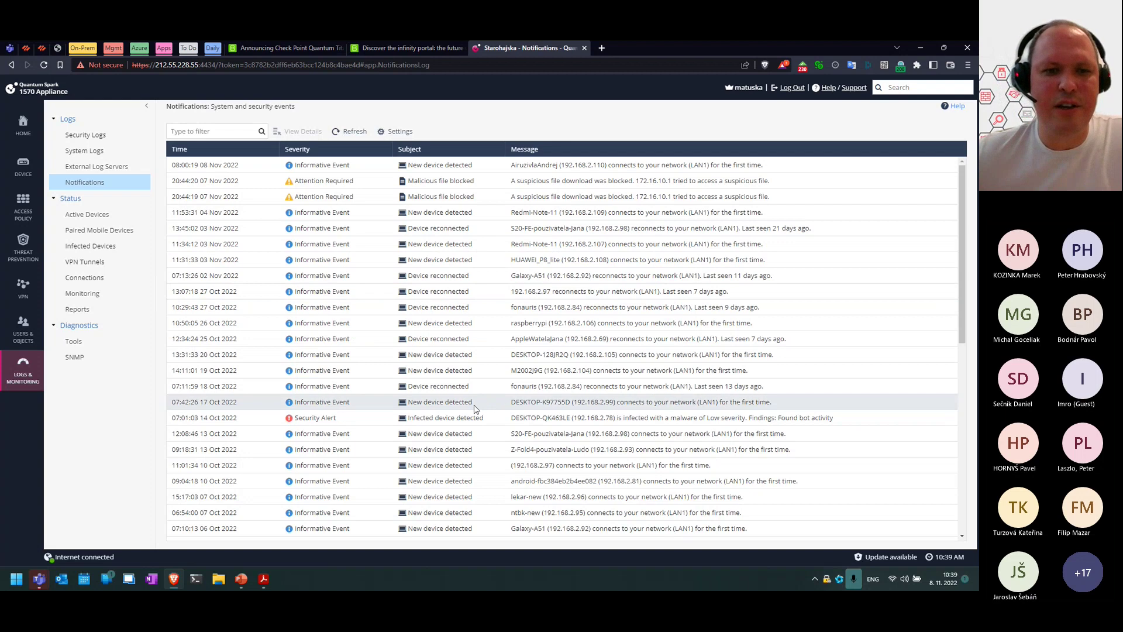
Step: View the details of the 20:44:19 malicious file notification, highlight its malware activity, and close the details
double_click(345, 197)
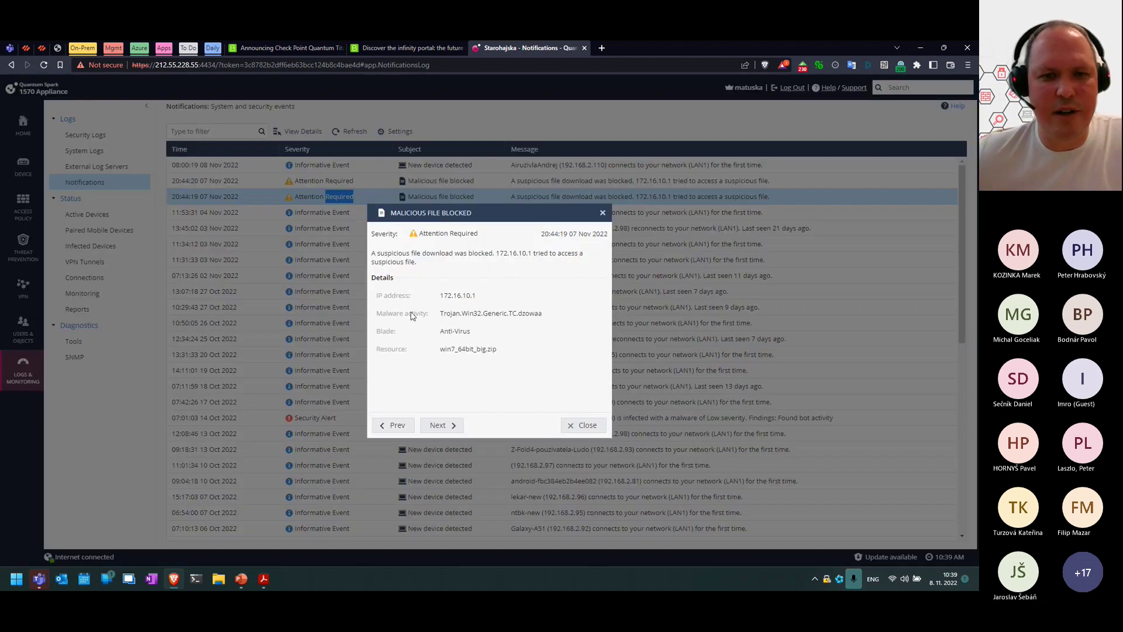
click(456, 348)
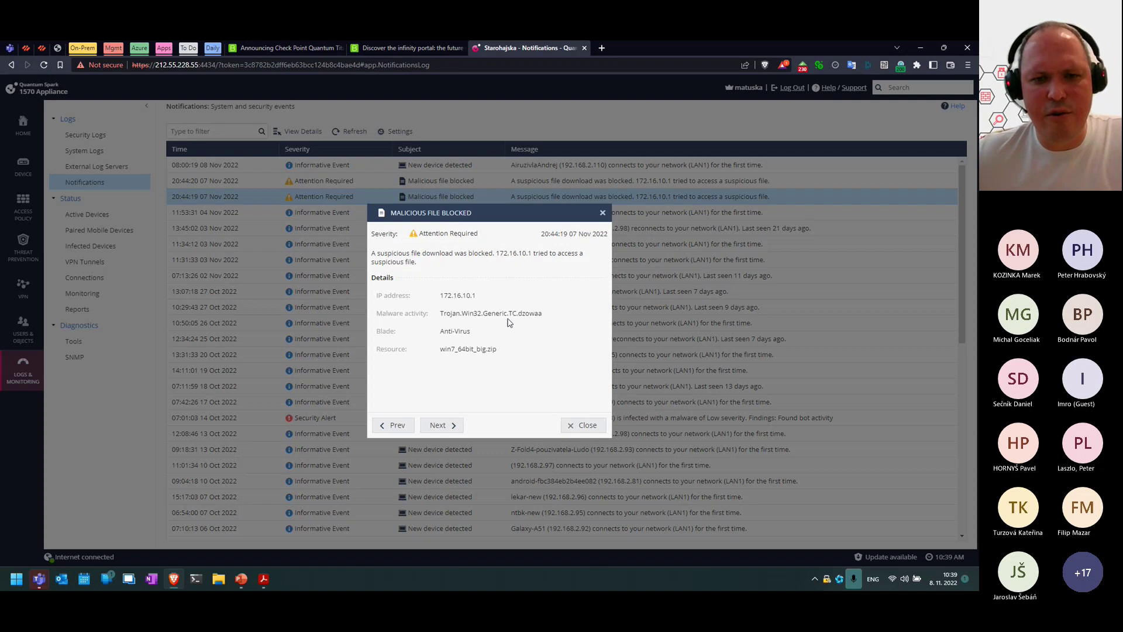
drag(538, 313, 443, 316)
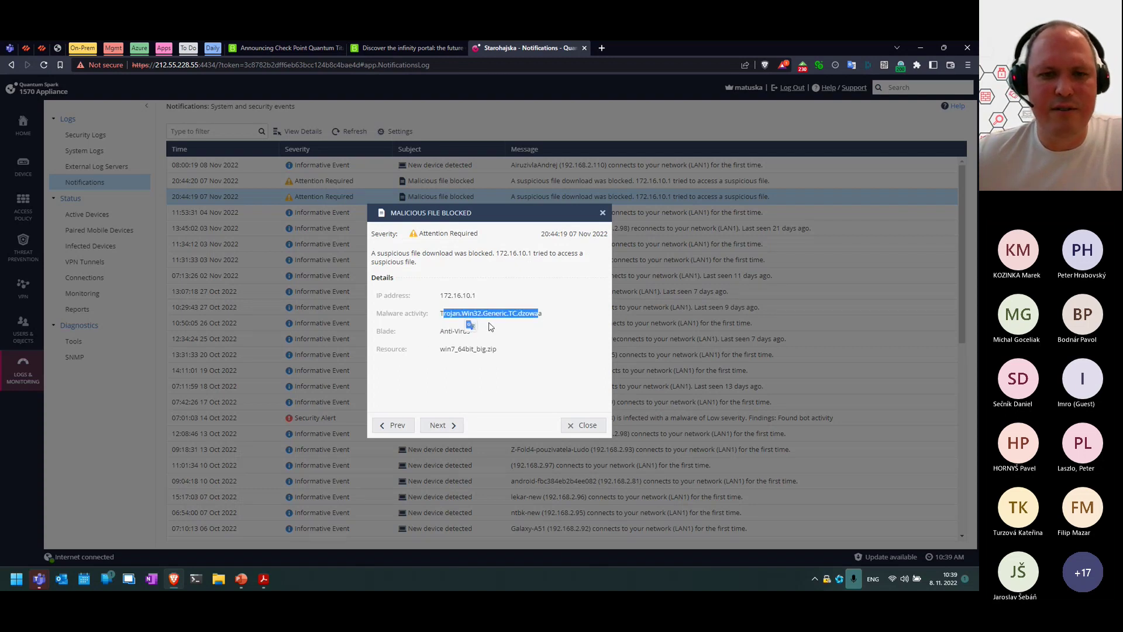
click(602, 213)
Step: Review the details of the 20:44:20 malicious file notification, close them, and look through the older notifications
scroll(371, 257, down, 1)
scroll(371, 256, up, 1)
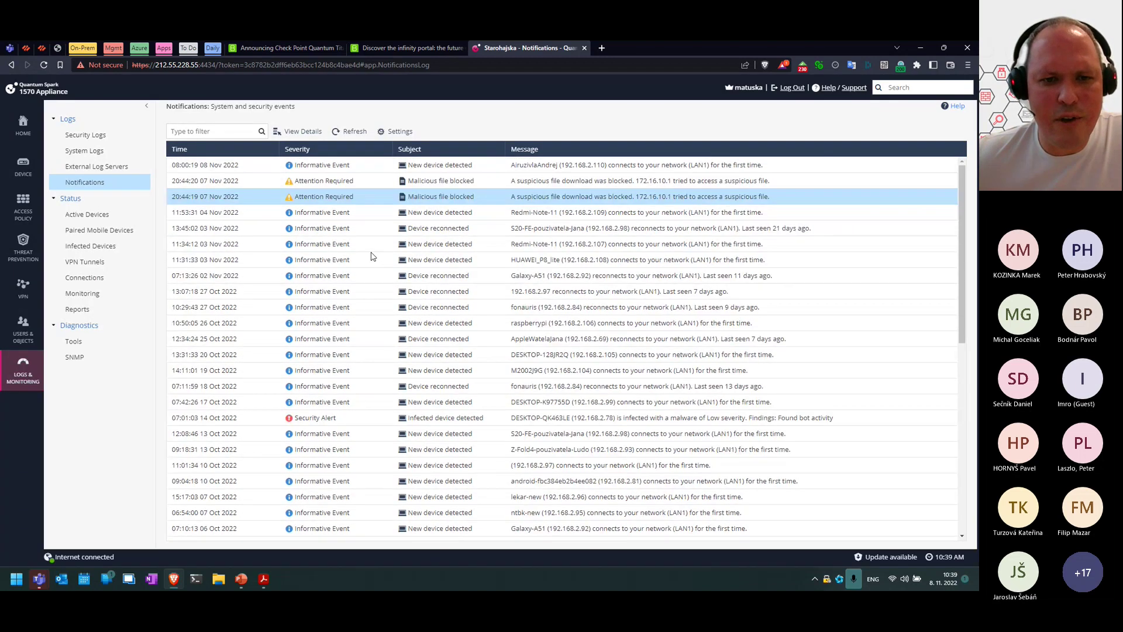
double_click(339, 180)
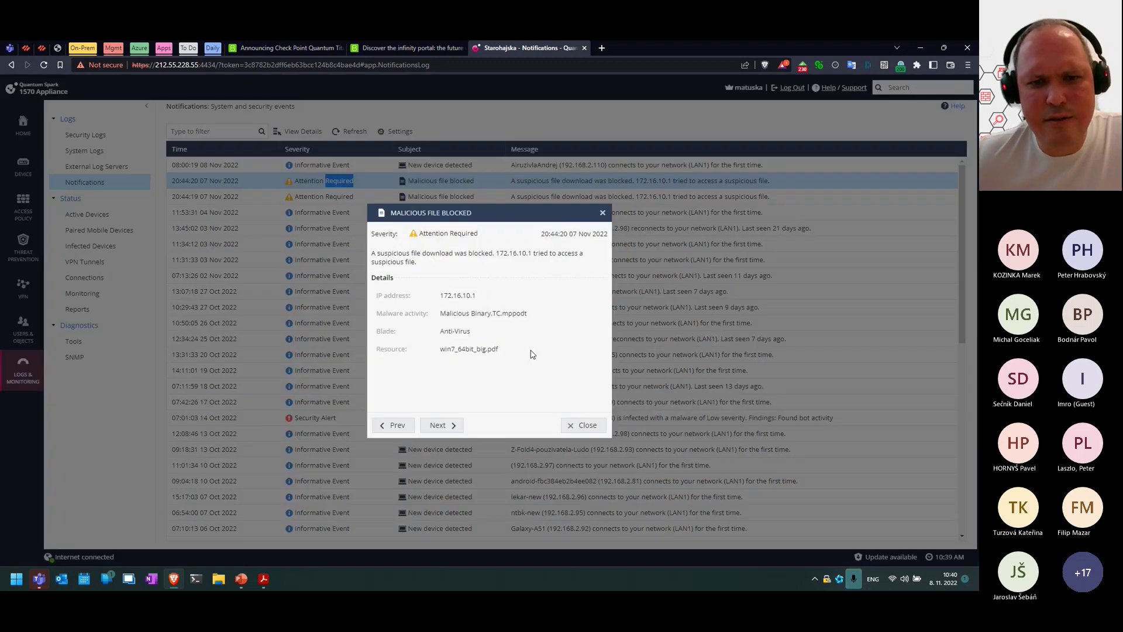
click(602, 214)
scroll(409, 444, down, 3)
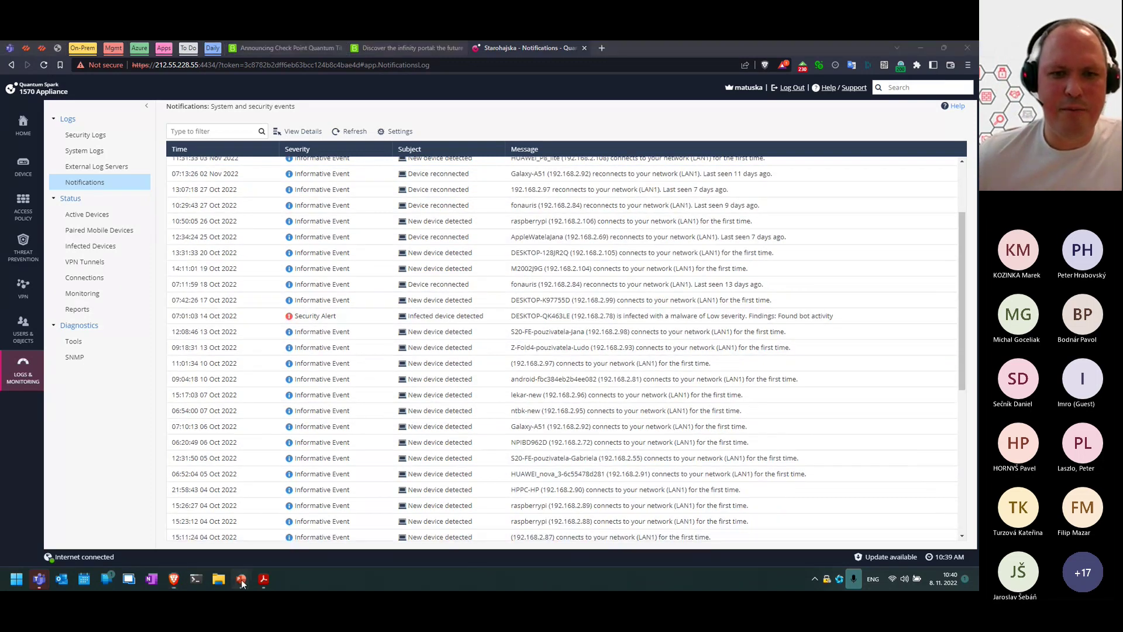
Step: Switch to the Quantum Spark.pptx presentation in PowerPoint and view the Threat Emulation Reports and Access Control Policy slides
mouse_move(245, 580)
click(194, 506)
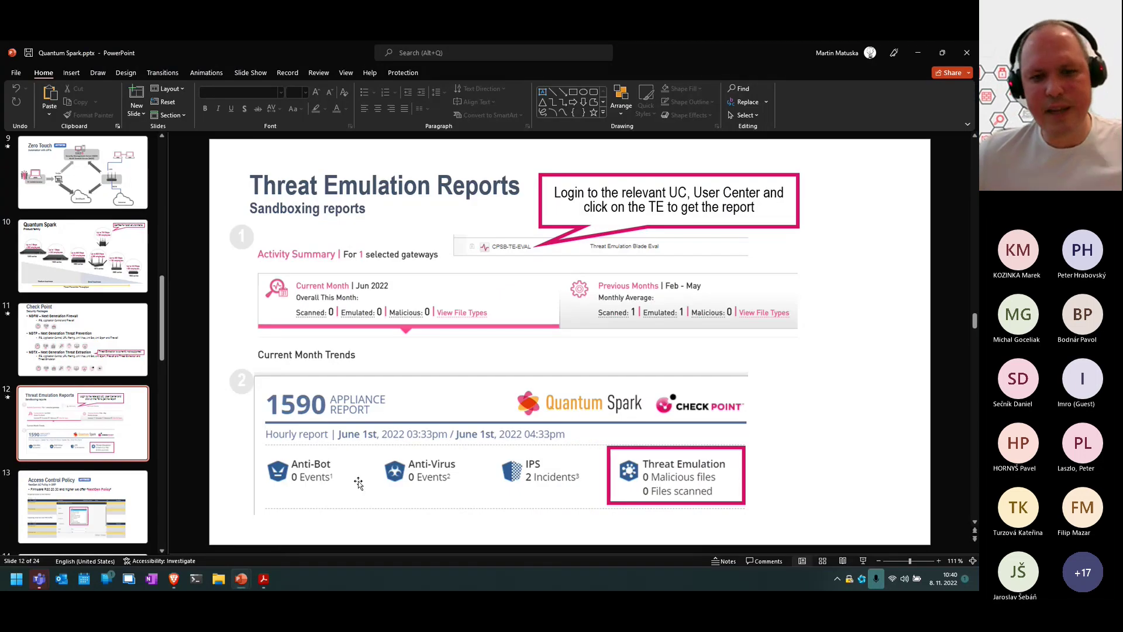
scroll(411, 338, down, 1)
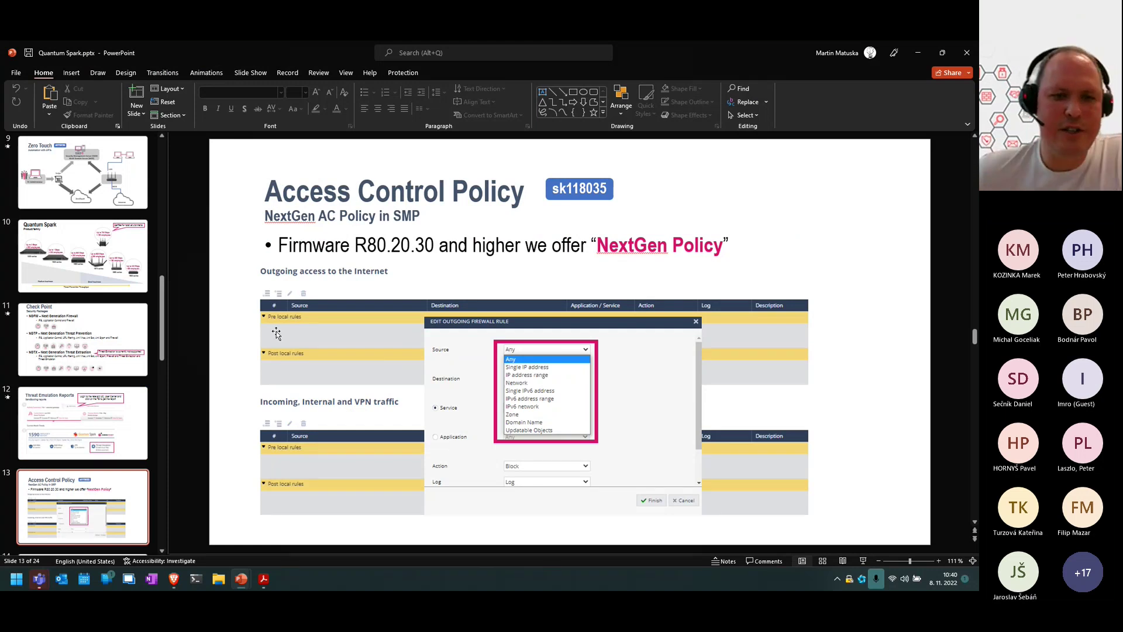
scroll(181, 381, down, 1)
scroll(183, 380, up, 1)
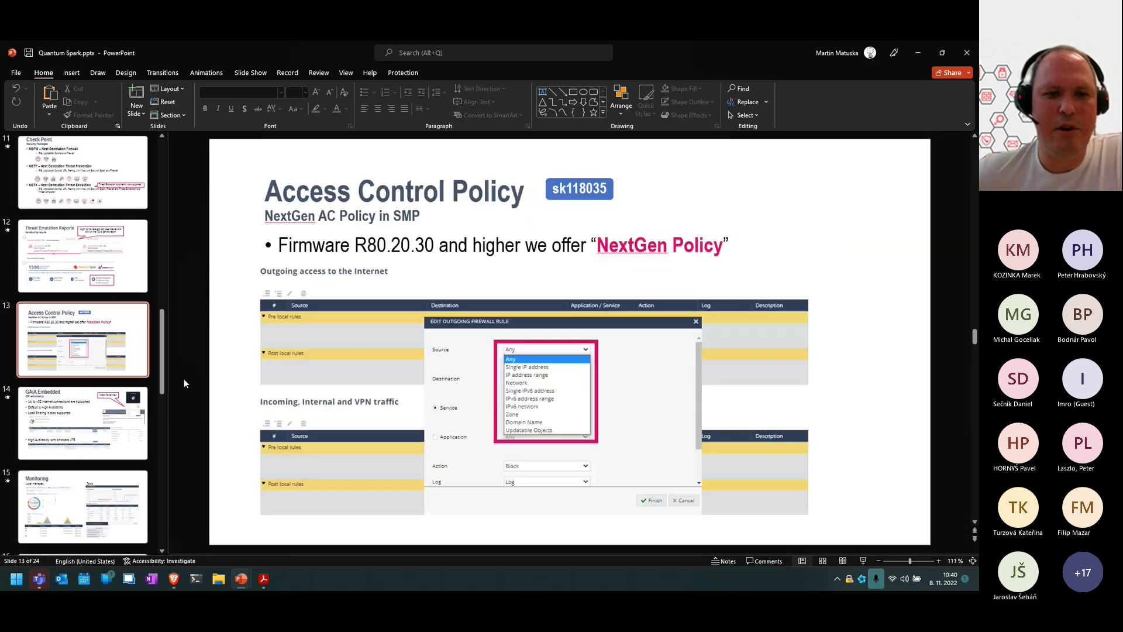